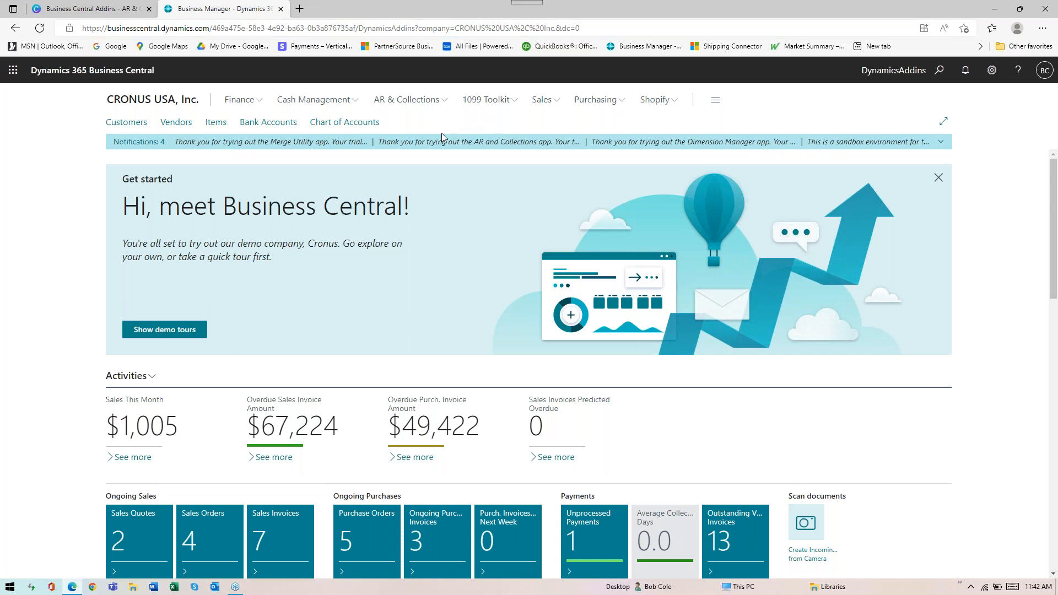
Review the Collection Representatives list in AR & Collections and return to the home page
{"action": "left_click", "coordinate": [414, 106]}
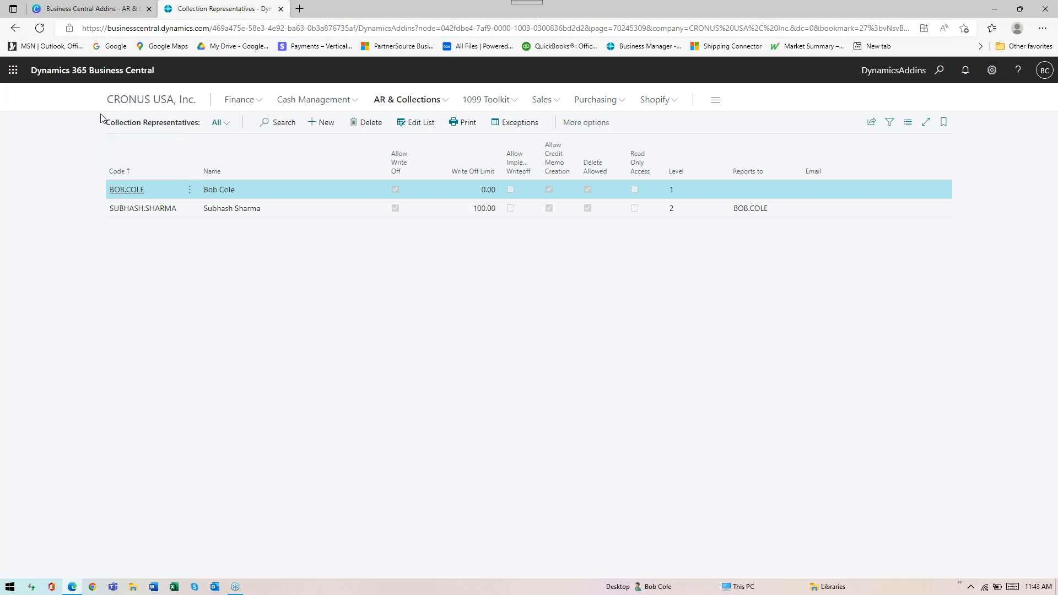
{"action": "left_click", "coordinate": [16, 29]}
{"action": "left_click", "coordinate": [79, 73]}
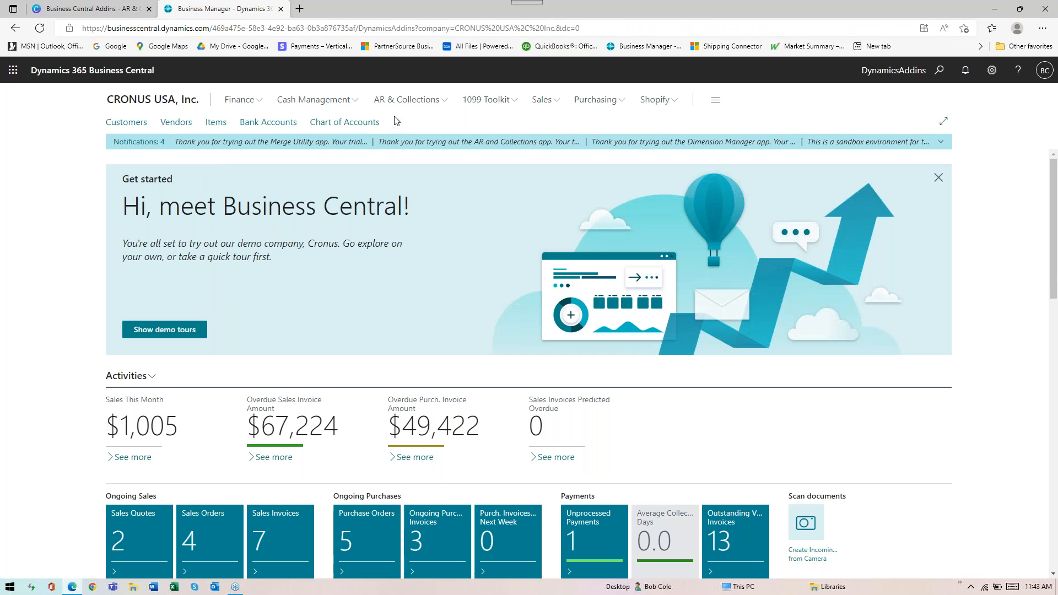
Examine the AR & Collections pages and the reports available under ARC Reports
{"action": "left_click", "coordinate": [410, 104]}
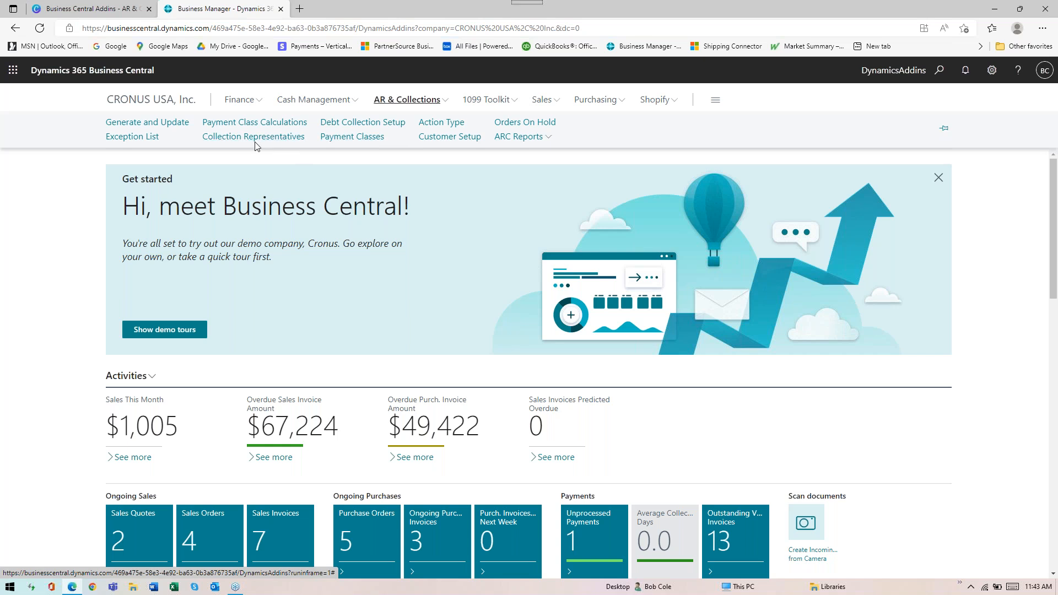
{"action": "left_click", "coordinate": [511, 140]}
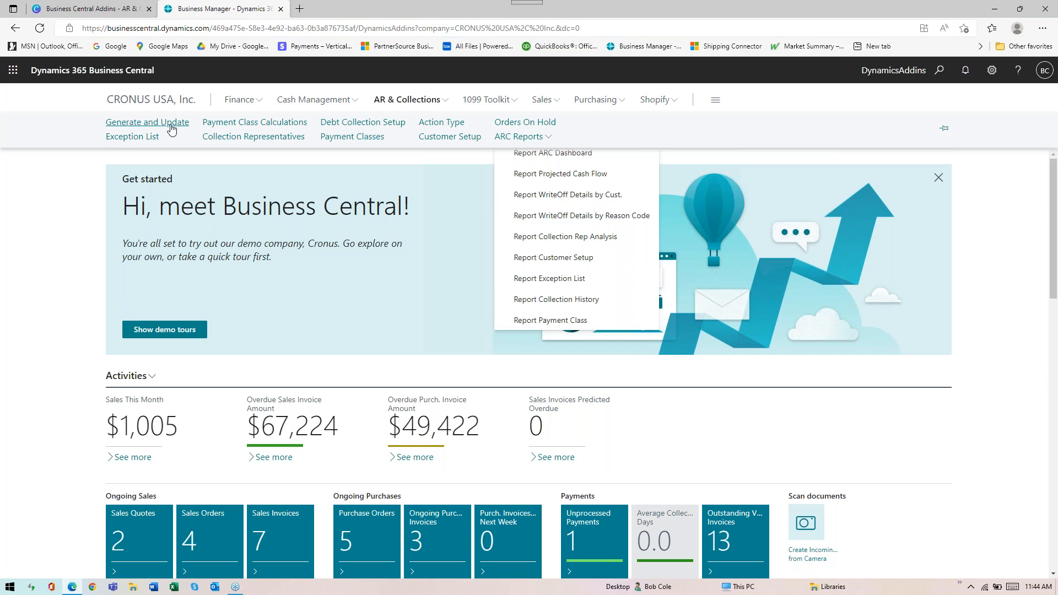
Open the AR & Collections Exception List and examine its full set of columns
{"action": "left_click", "coordinate": [138, 143]}
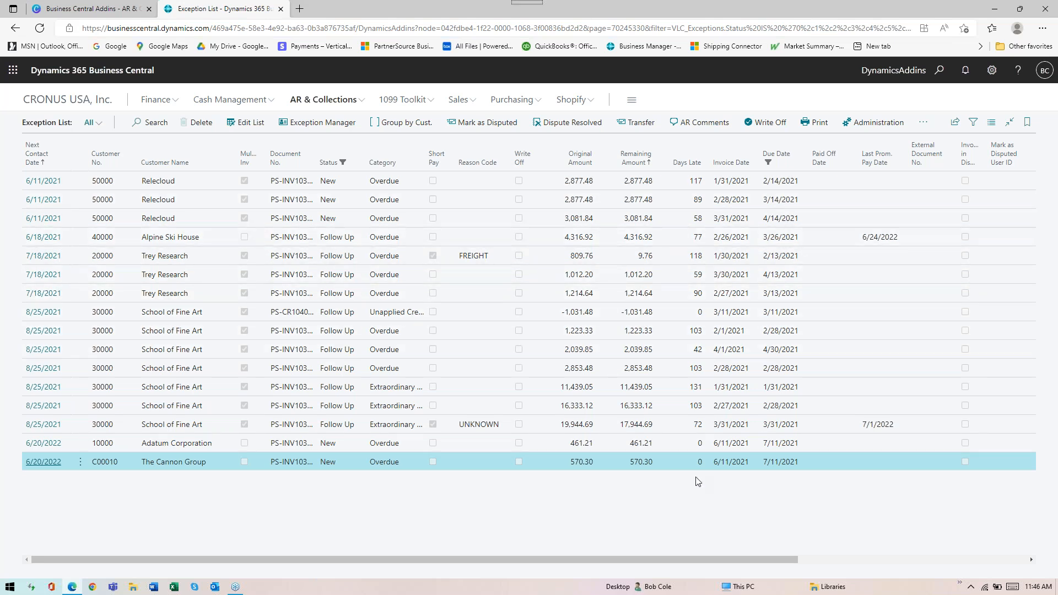
{"action": "left_click_drag", "start_coordinate": [707, 560], "coordinate": [917, 586]}
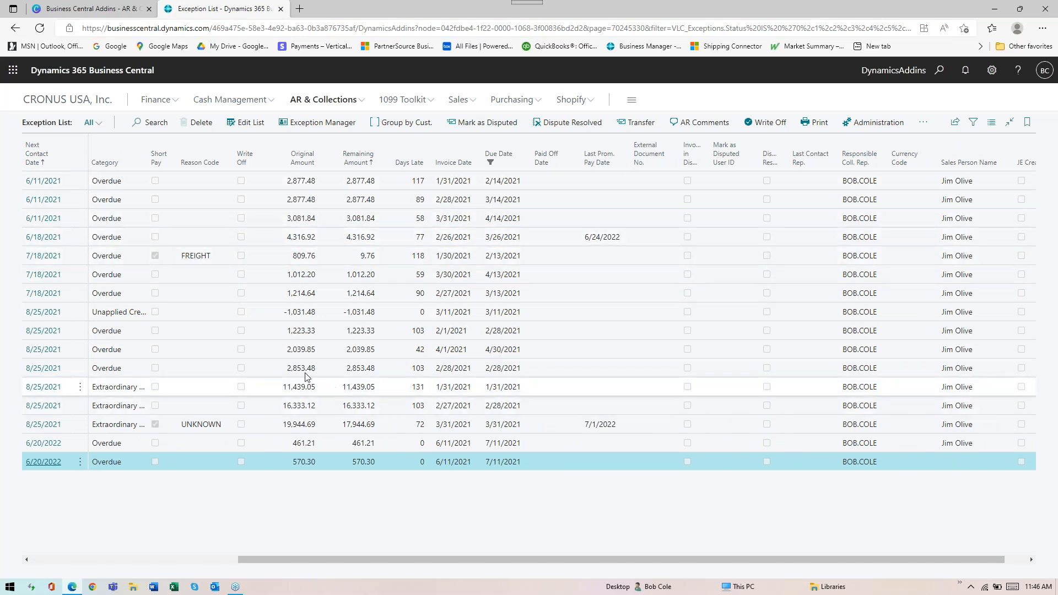
{"action": "left_click_drag", "start_coordinate": [564, 560], "coordinate": [358, 561]}
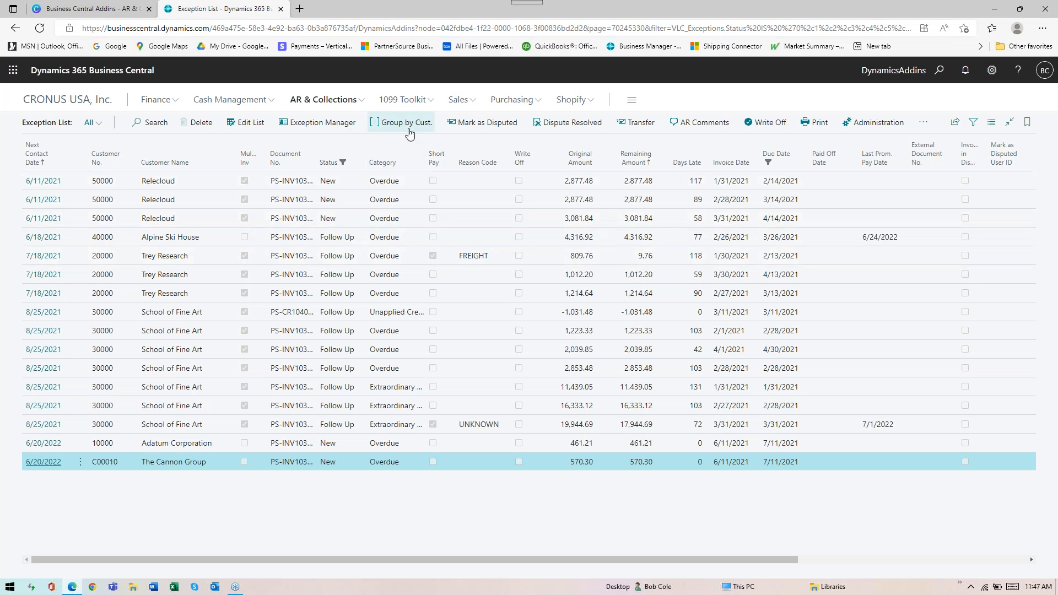
Edit the Exception List and mark the Trey Research short pay with reason code FREIGHT for write-off
{"action": "left_click", "coordinate": [246, 123]}
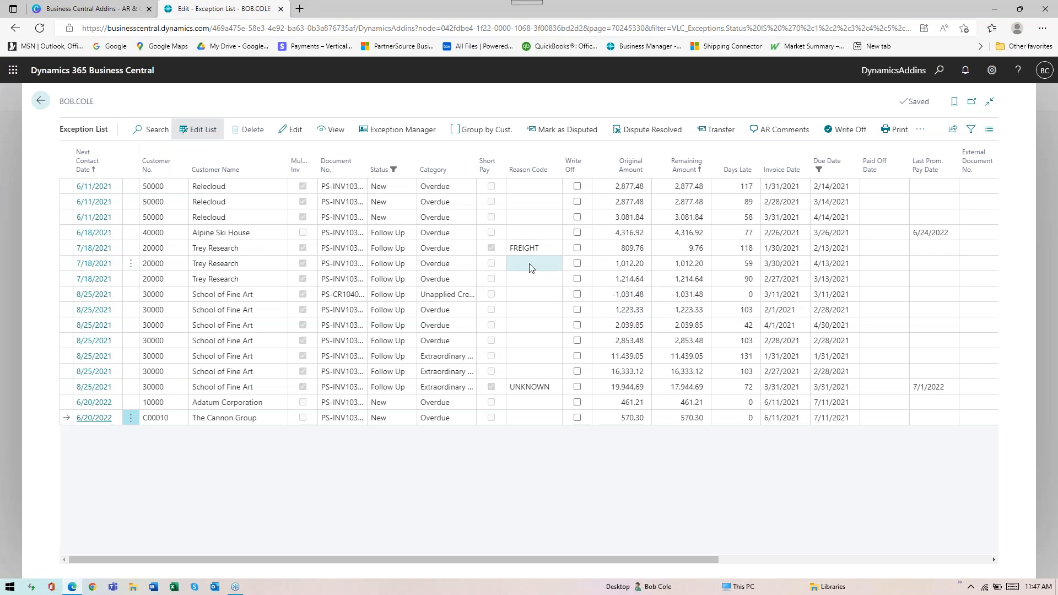
{"action": "left_click", "coordinate": [578, 249]}
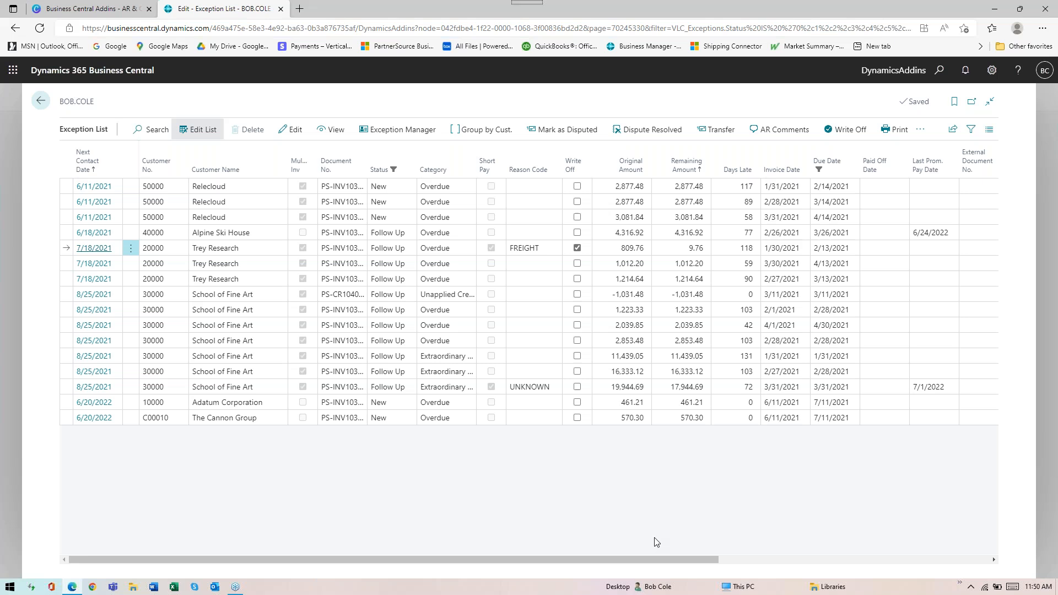
Sort the editable Exception List by due date in descending order, and again by Short Pay in descending order
{"action": "left_click_drag", "start_coordinate": [678, 561], "coordinate": [782, 581]}
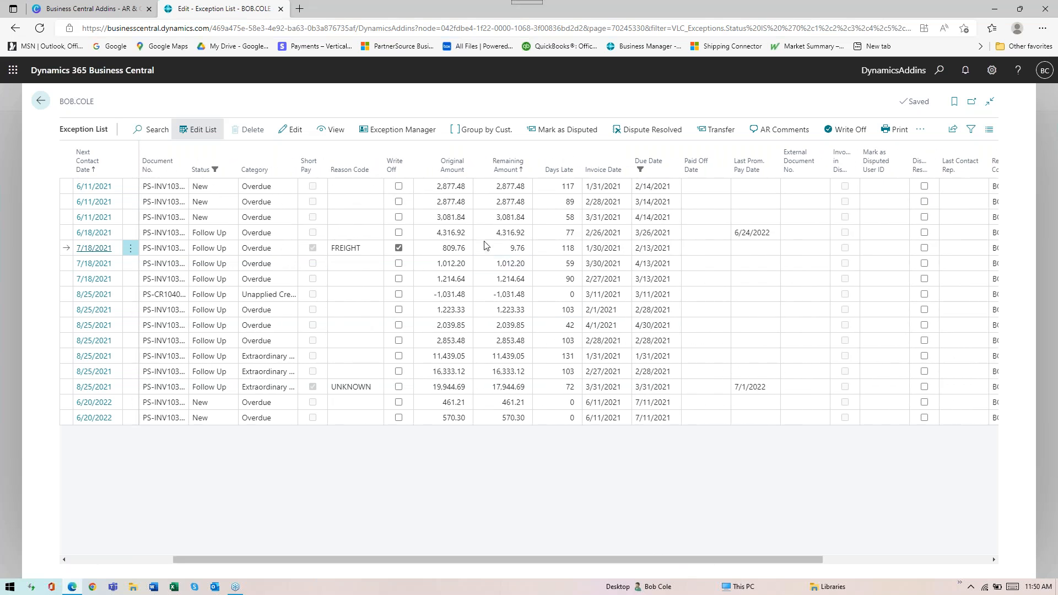
{"action": "left_click", "coordinate": [662, 162]}
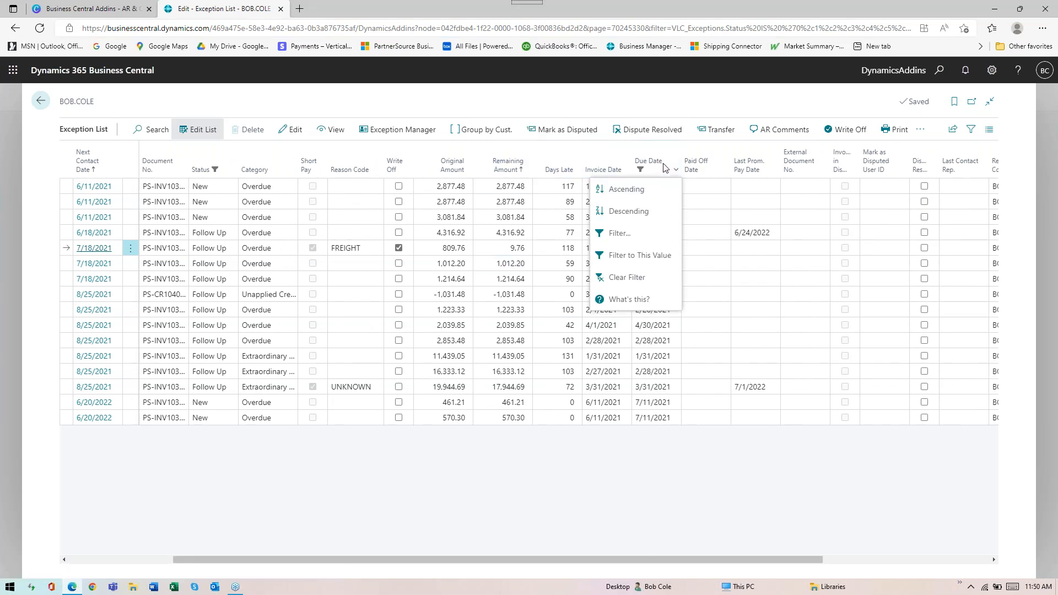
{"action": "left_click", "coordinate": [632, 209]}
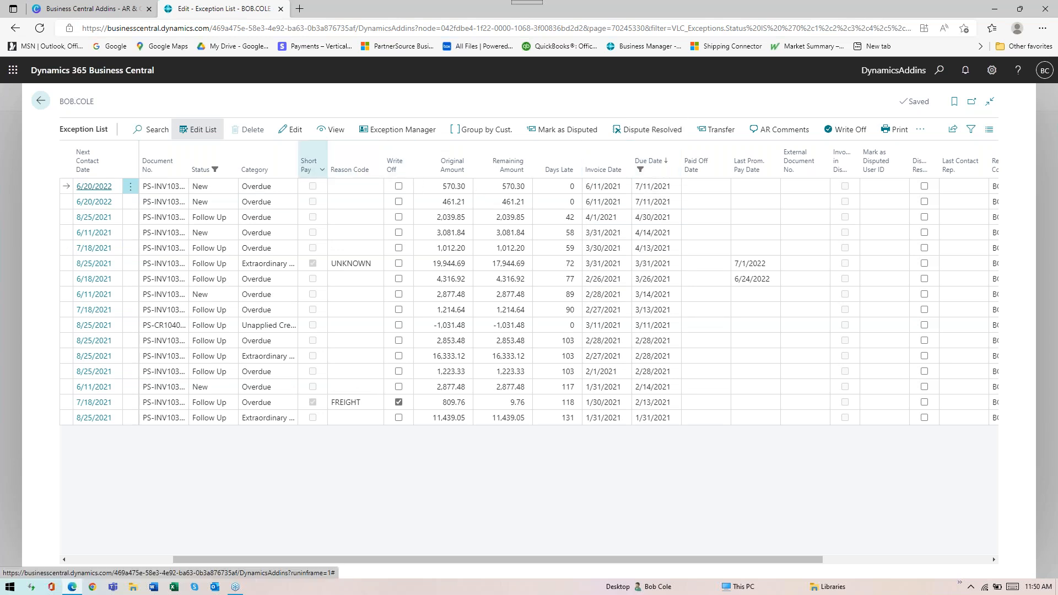
{"action": "left_click", "coordinate": [322, 172]}
{"action": "left_click", "coordinate": [270, 211]}
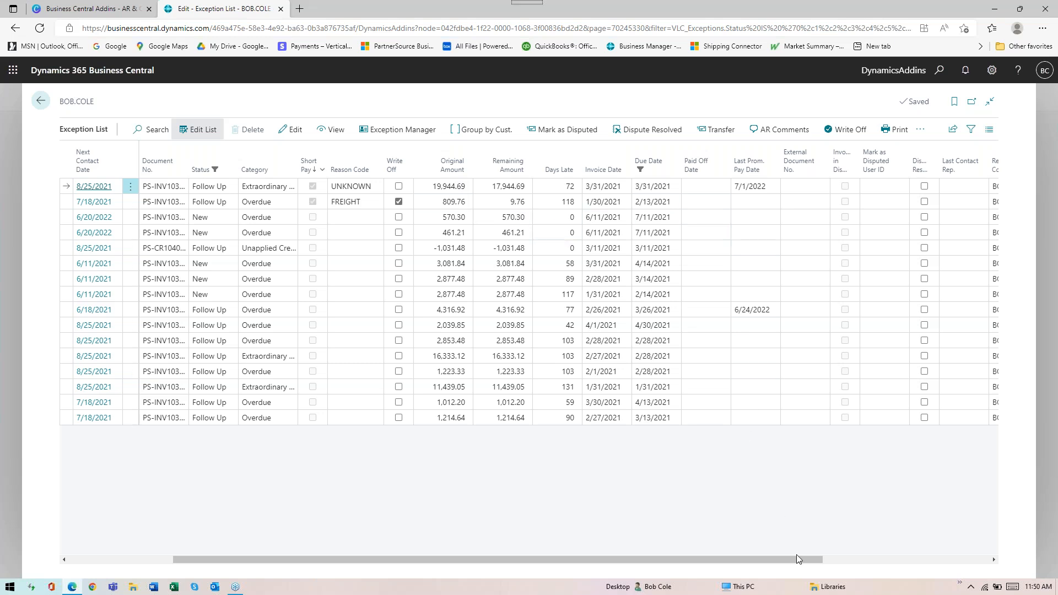
Examine the remaining columns of the sorted Exception List and leave list editing
{"action": "left_click_drag", "start_coordinate": [825, 560], "coordinate": [992, 579]}
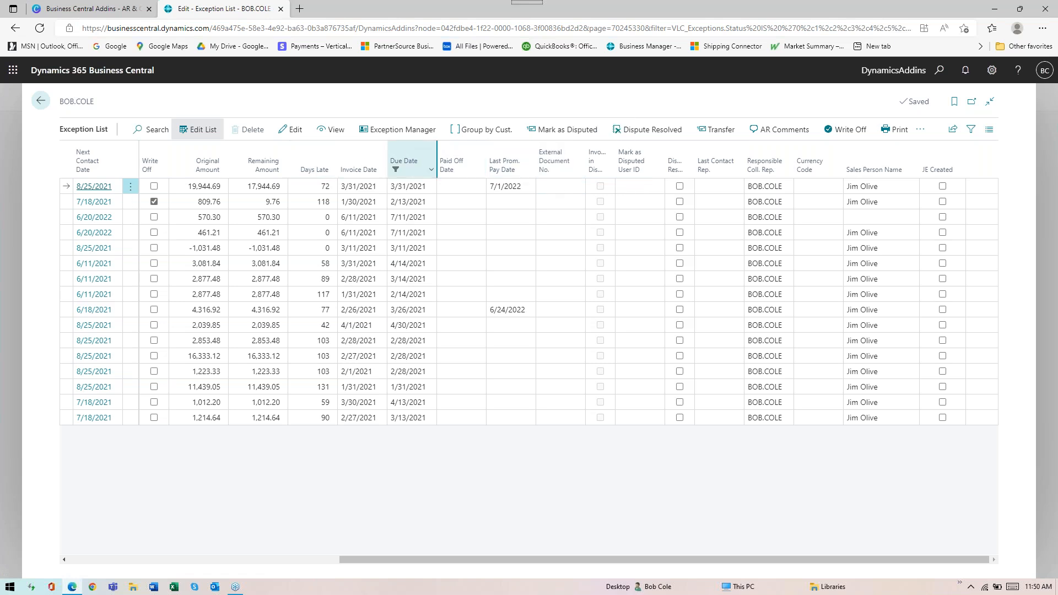
{"action": "left_click", "coordinate": [207, 232]}
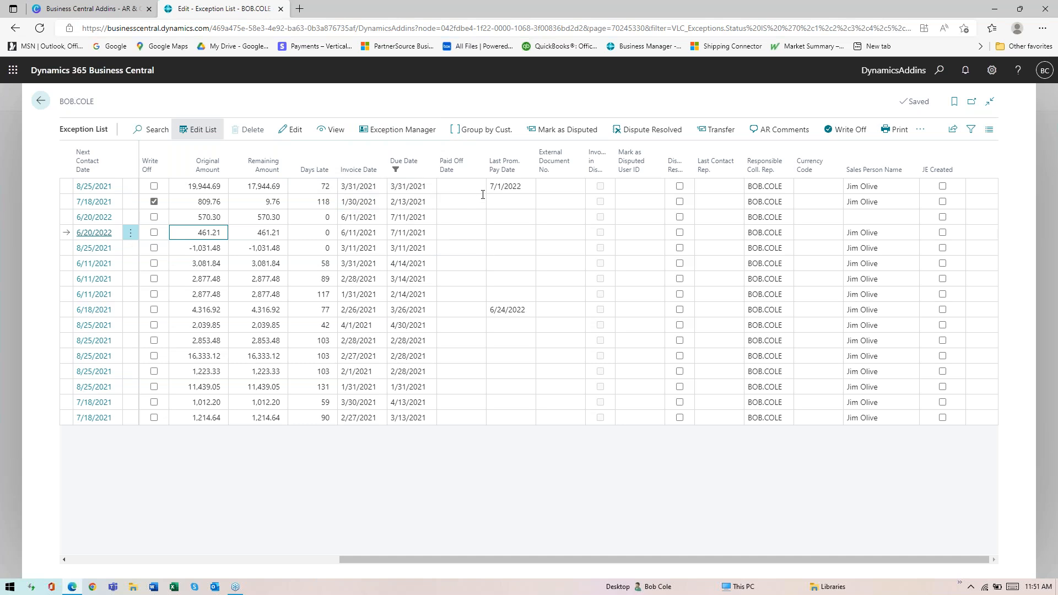
{"action": "key", "text": "Escape"}
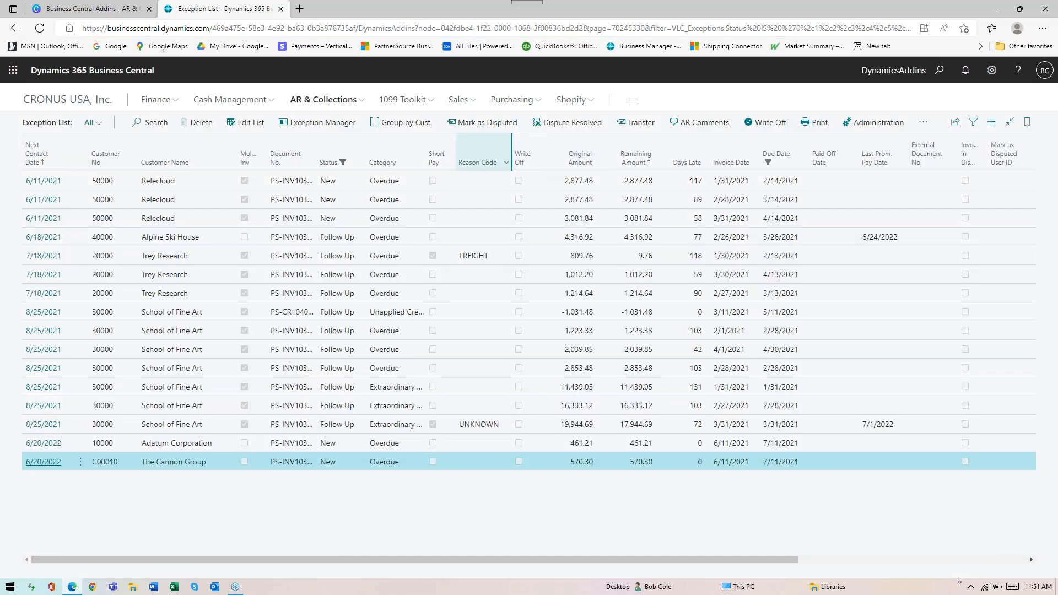
Open the Relecloud invoice due 3/27/2021 from the Posted Sales Invoices
{"action": "left_click", "coordinate": [459, 101]}
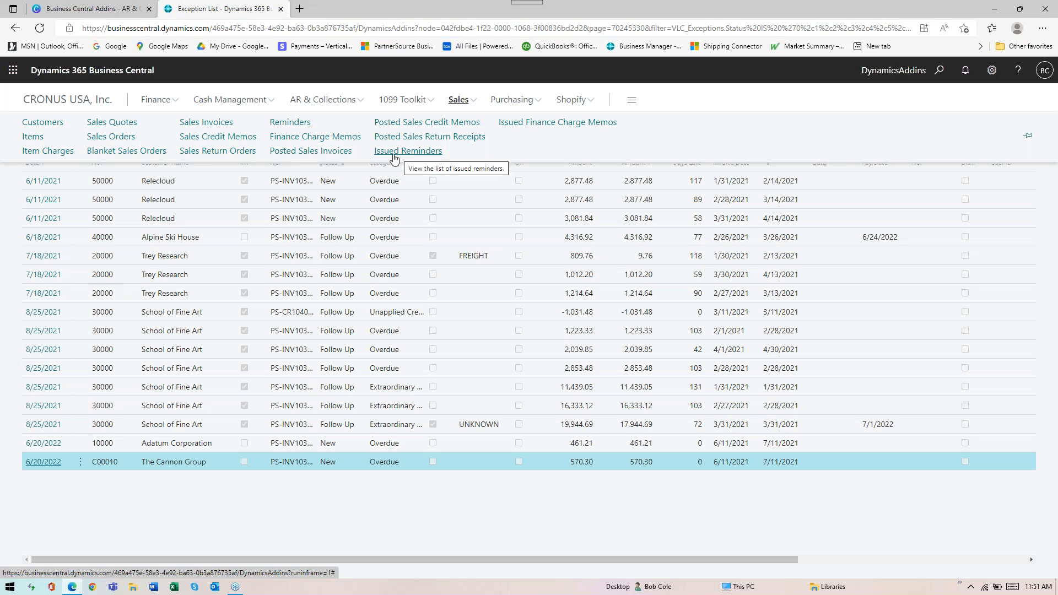
{"action": "left_click", "coordinate": [324, 156]}
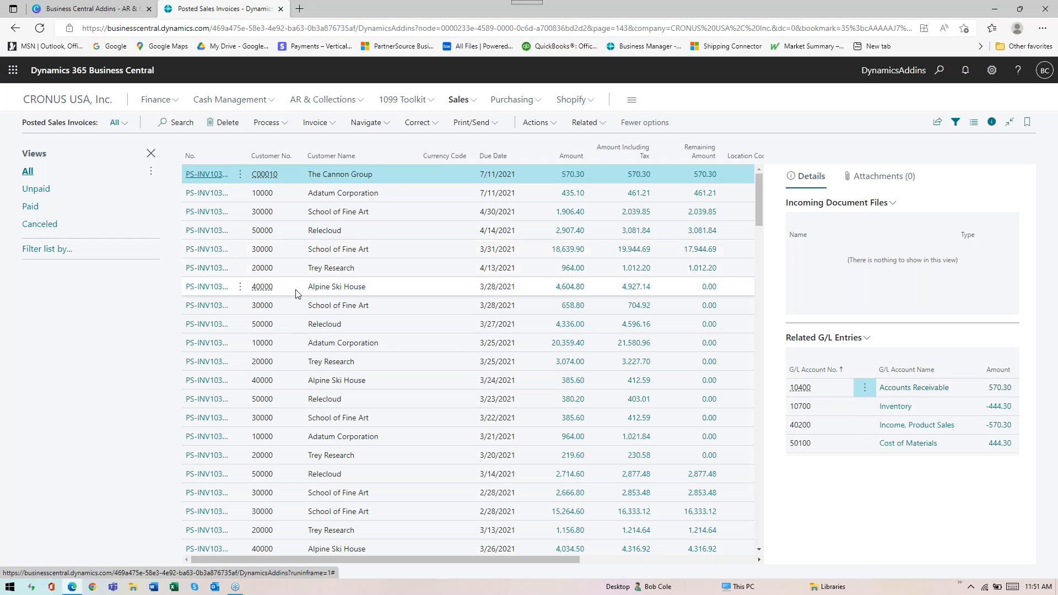
{"action": "left_click", "coordinate": [210, 330]}
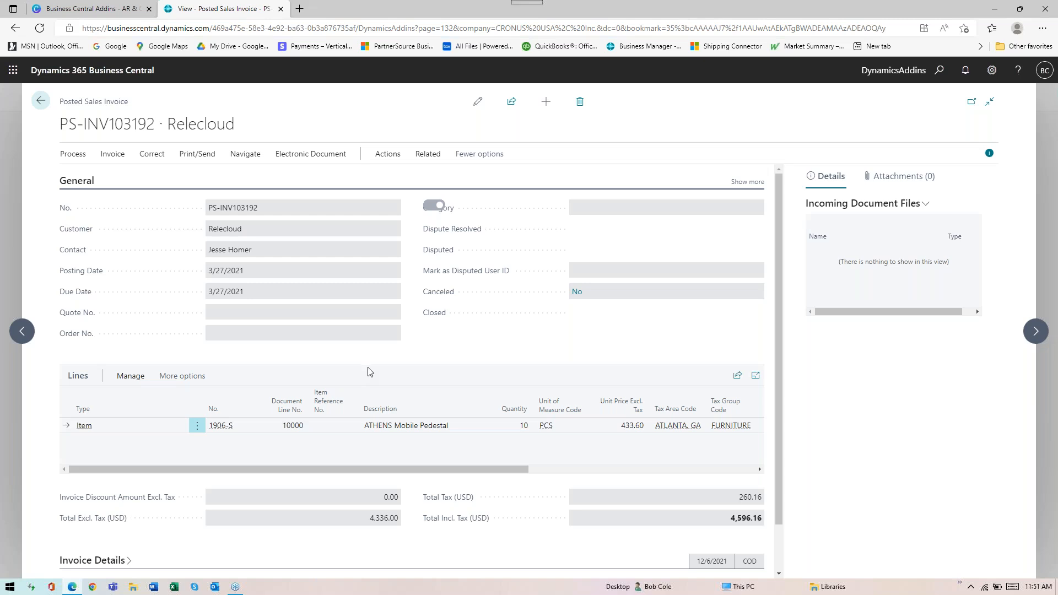
Review the Relecloud invoice's actions, including Send to Exception List as Disputed, and return to the posted invoices
{"action": "left_click", "coordinate": [394, 157]}
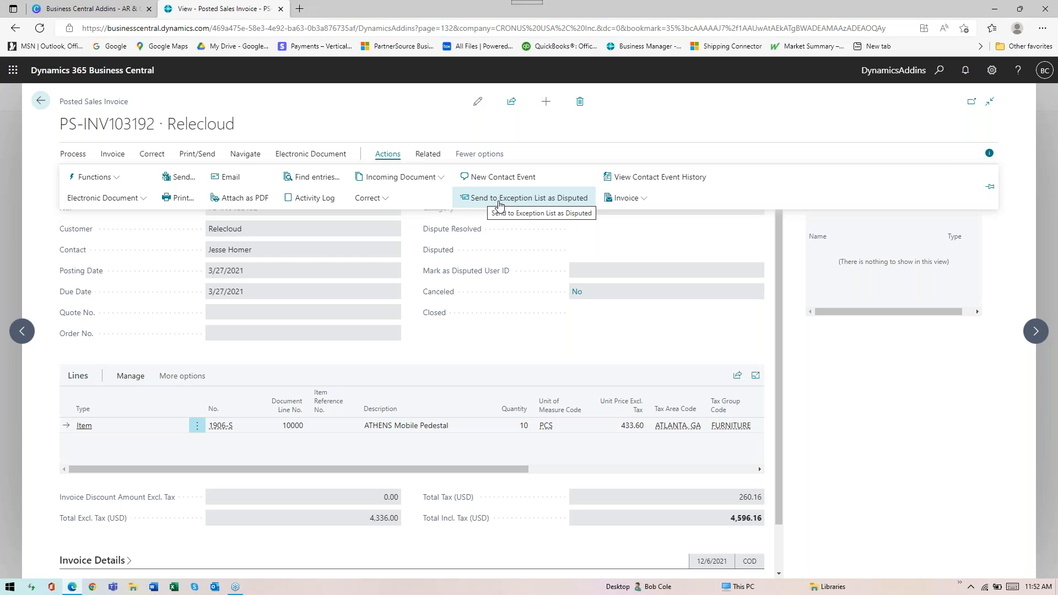
{"action": "left_click", "coordinate": [498, 205]}
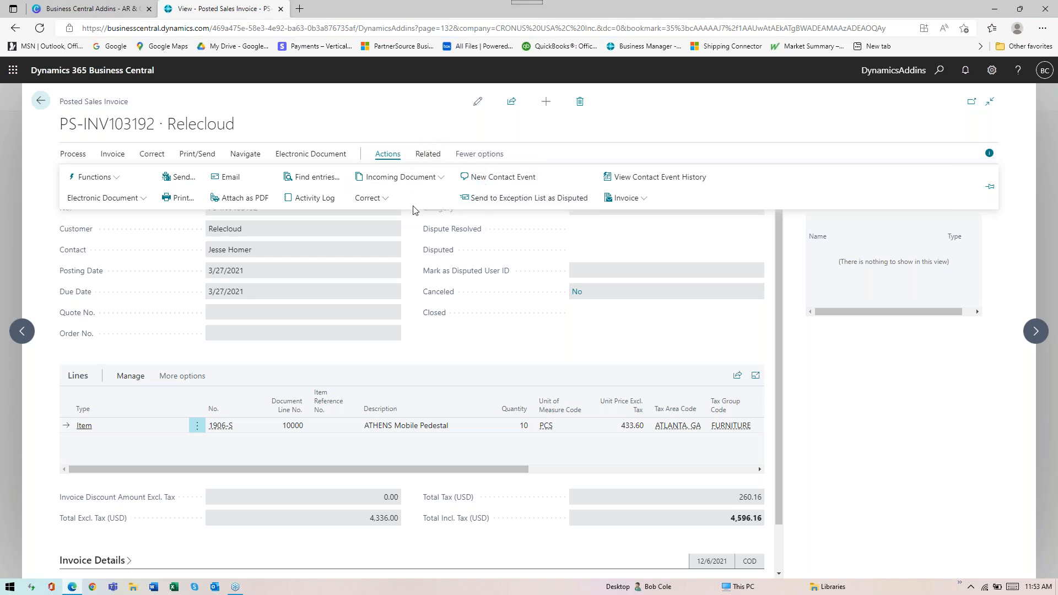
{"action": "left_click", "coordinate": [41, 101]}
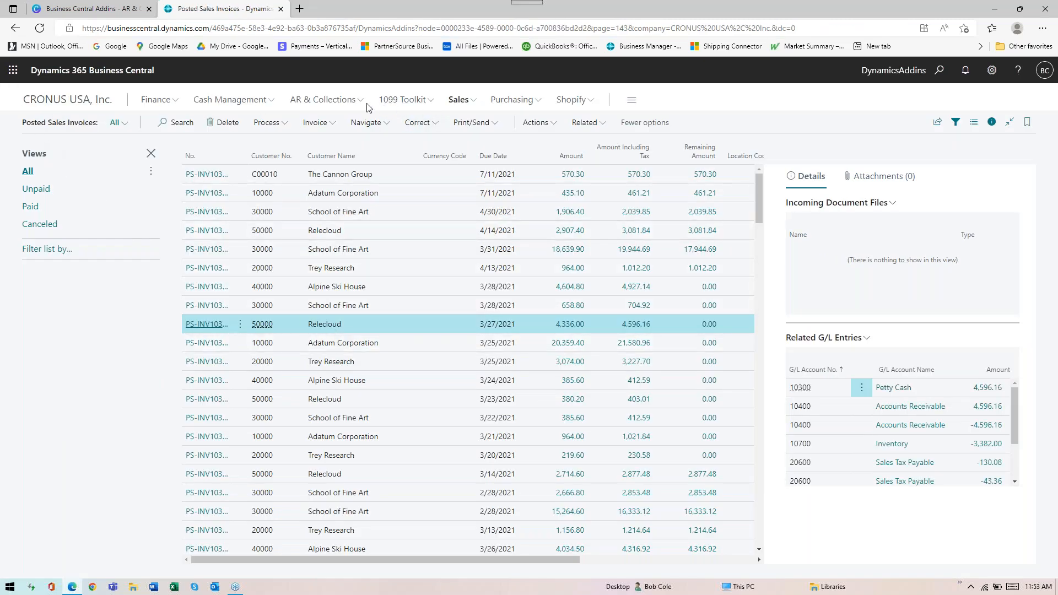
Reopen the Exception List and open the Exception Manager for the School of Fine Art entry due 4/30/2021
{"action": "left_click", "coordinate": [331, 100]}
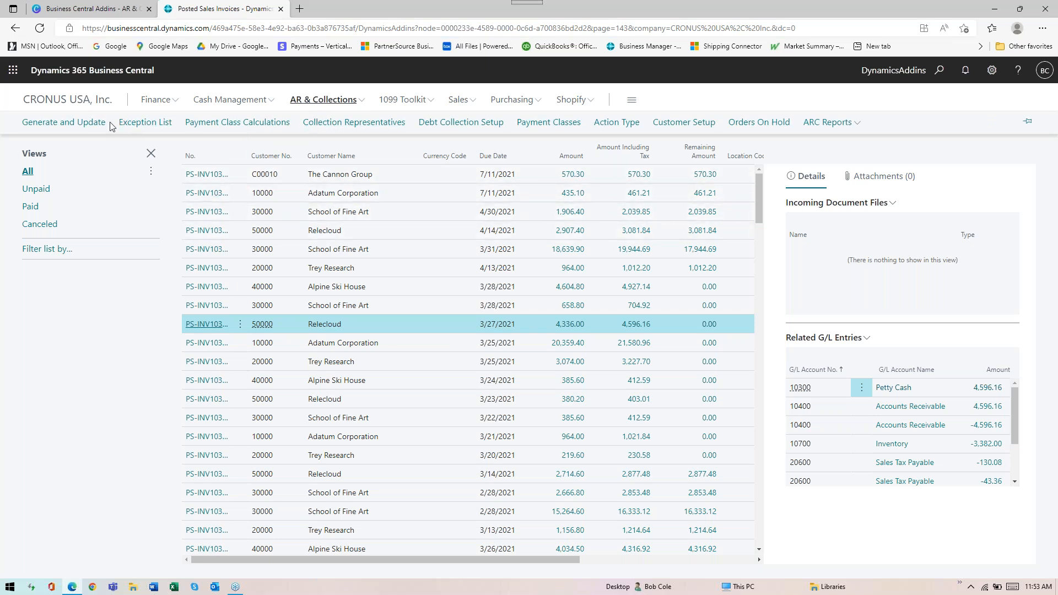
{"action": "left_click", "coordinate": [324, 102]}
{"action": "left_click", "coordinate": [146, 124]}
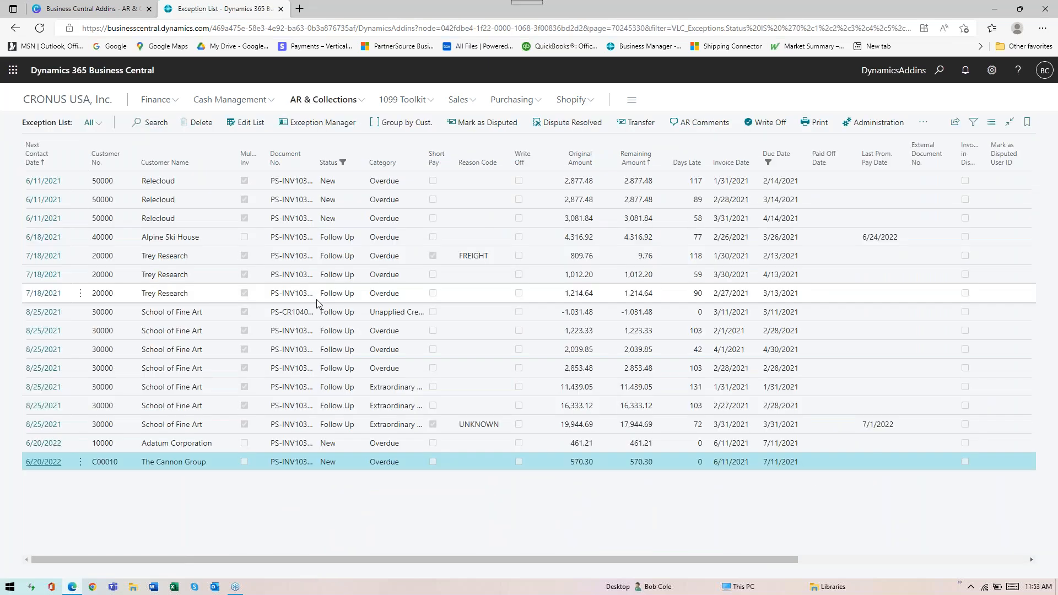
{"action": "left_click", "coordinate": [180, 351]}
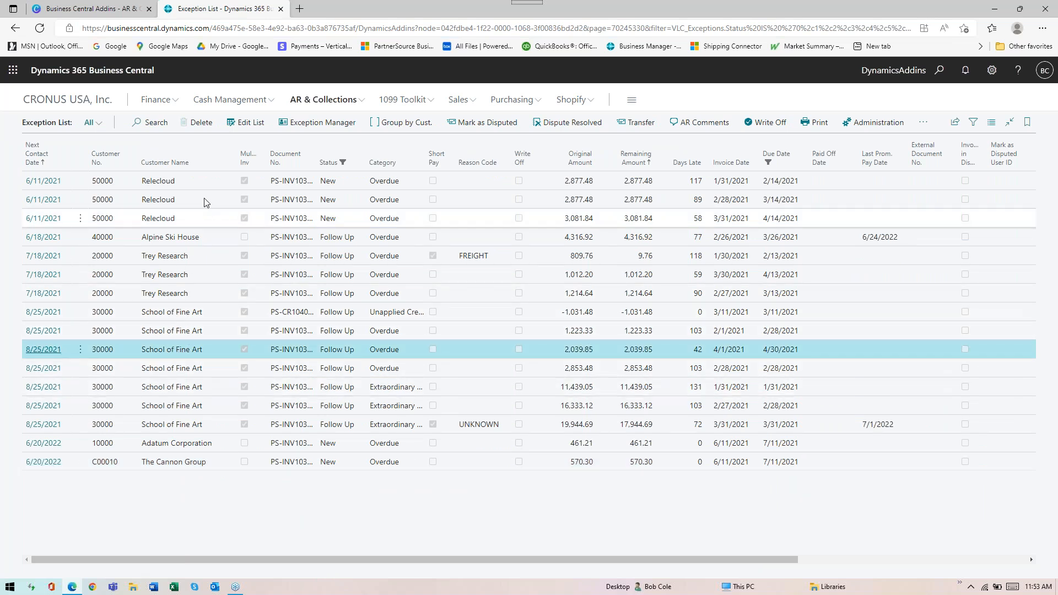
{"action": "left_click", "coordinate": [317, 125]}
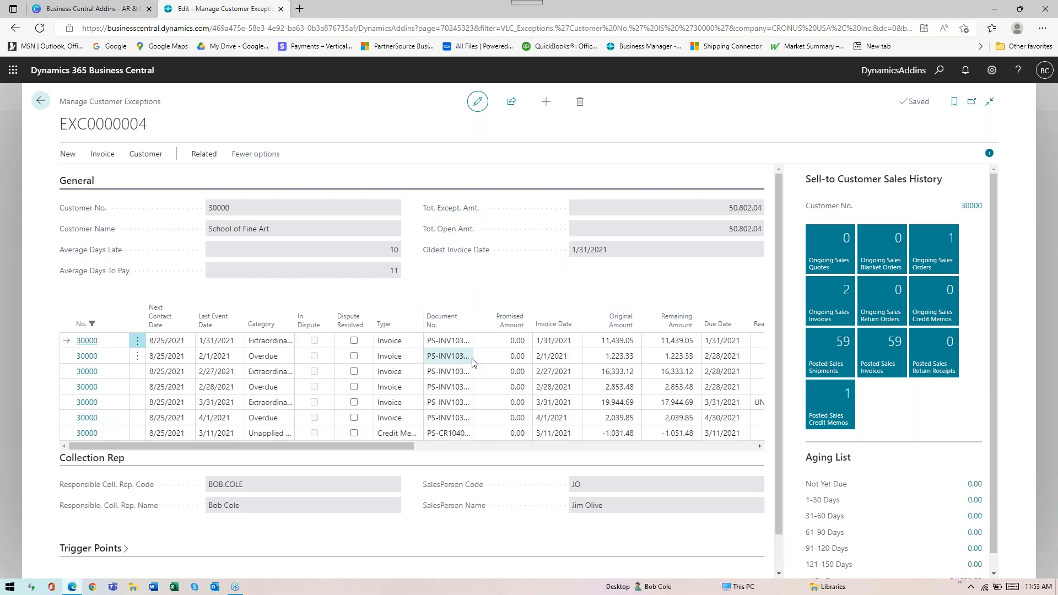
Examine the School of Fine Art exception details, its aging list, and the available new, invoice, customer and related actions
{"action": "scroll", "coordinate": [469, 361], "scroll_direction": "down", "scroll_amount": 1}
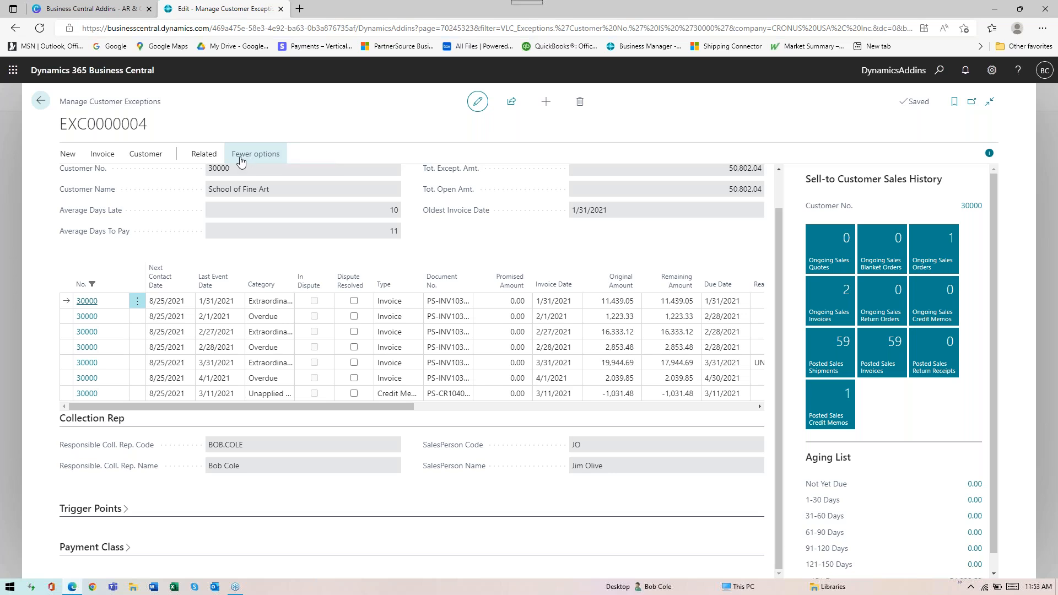
{"action": "left_click", "coordinate": [77, 160]}
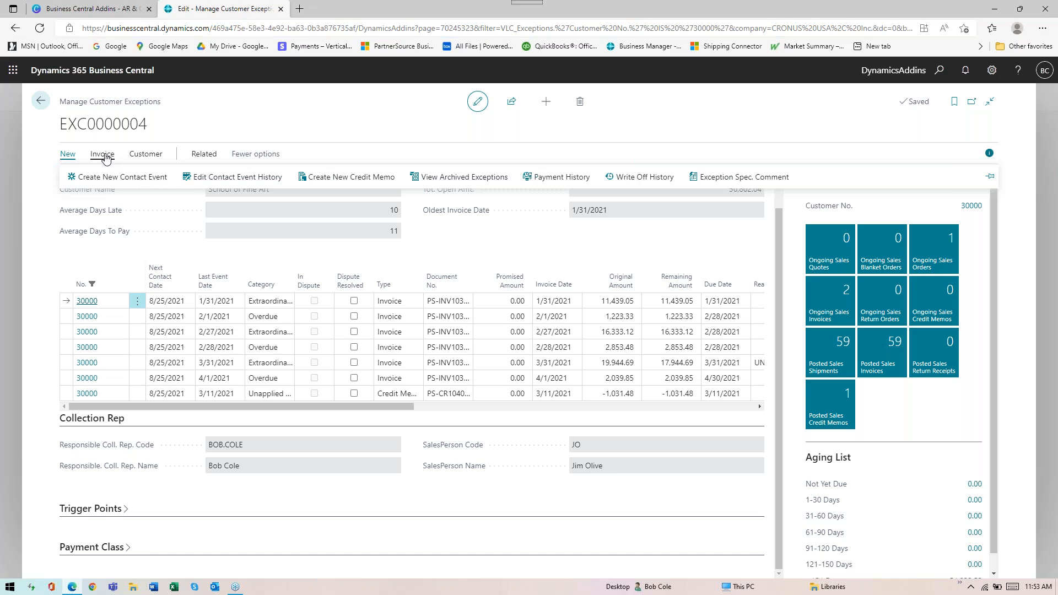
{"action": "left_click", "coordinate": [194, 158]}
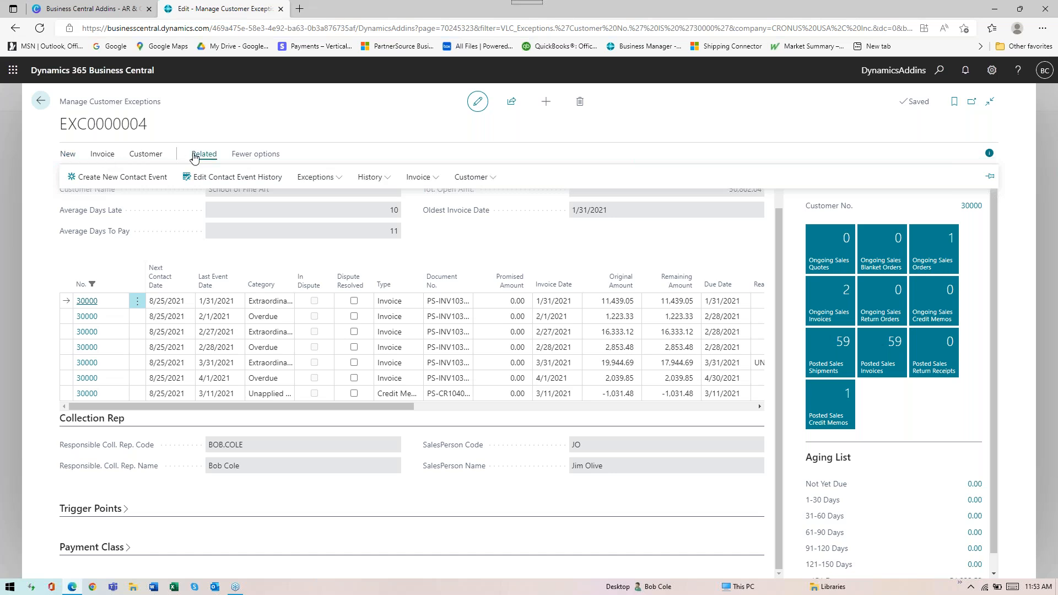
{"action": "left_click", "coordinate": [106, 158]}
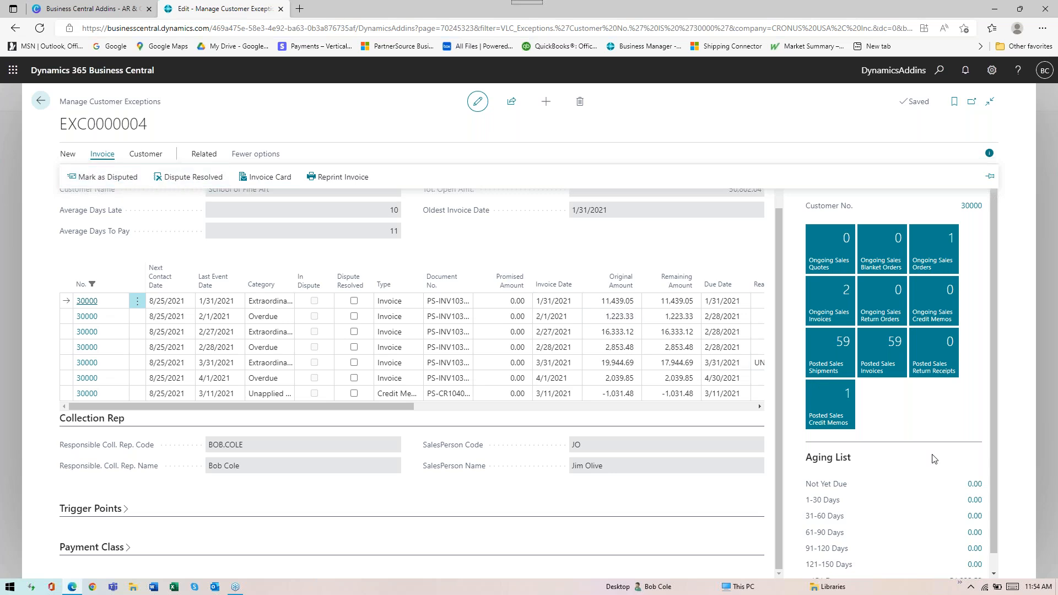
{"action": "scroll", "coordinate": [935, 459], "scroll_direction": "down", "scroll_amount": 1}
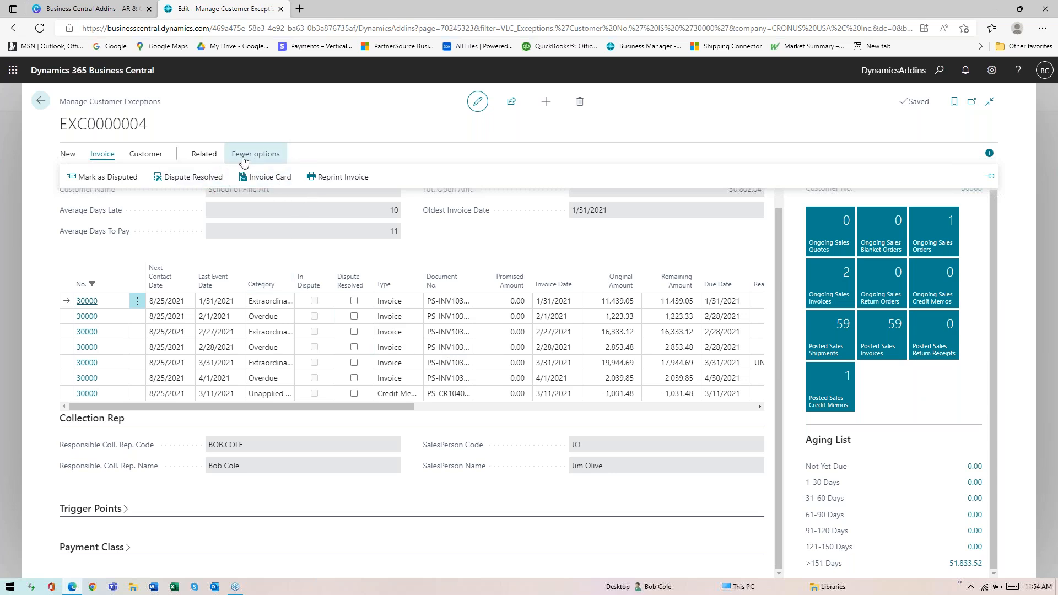
{"action": "left_click", "coordinate": [188, 157]}
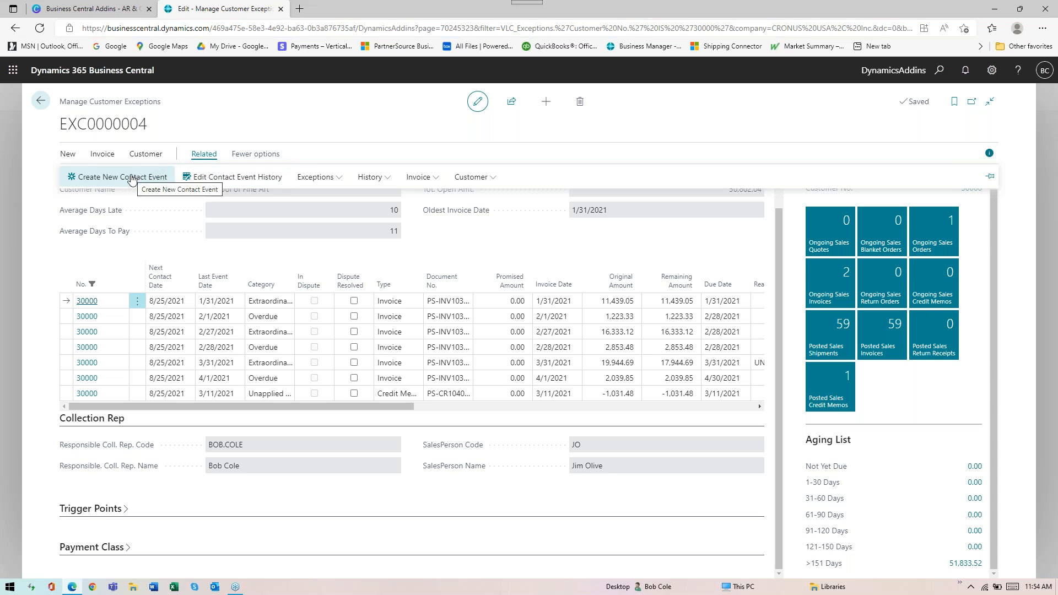
{"action": "left_click", "coordinate": [144, 155]}
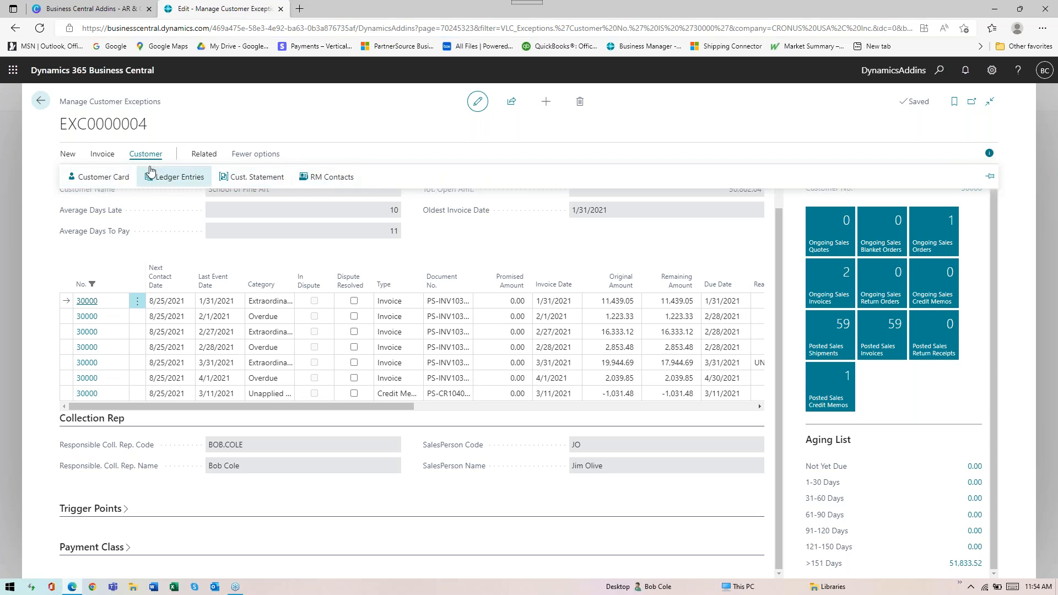
{"action": "left_click", "coordinate": [106, 158]}
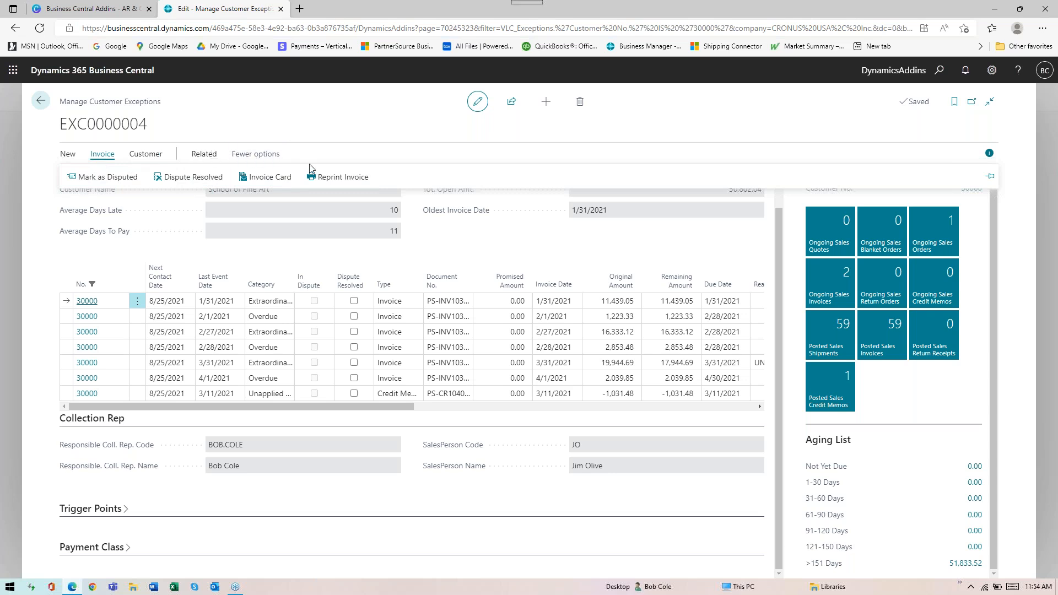
{"action": "left_click", "coordinate": [205, 155]}
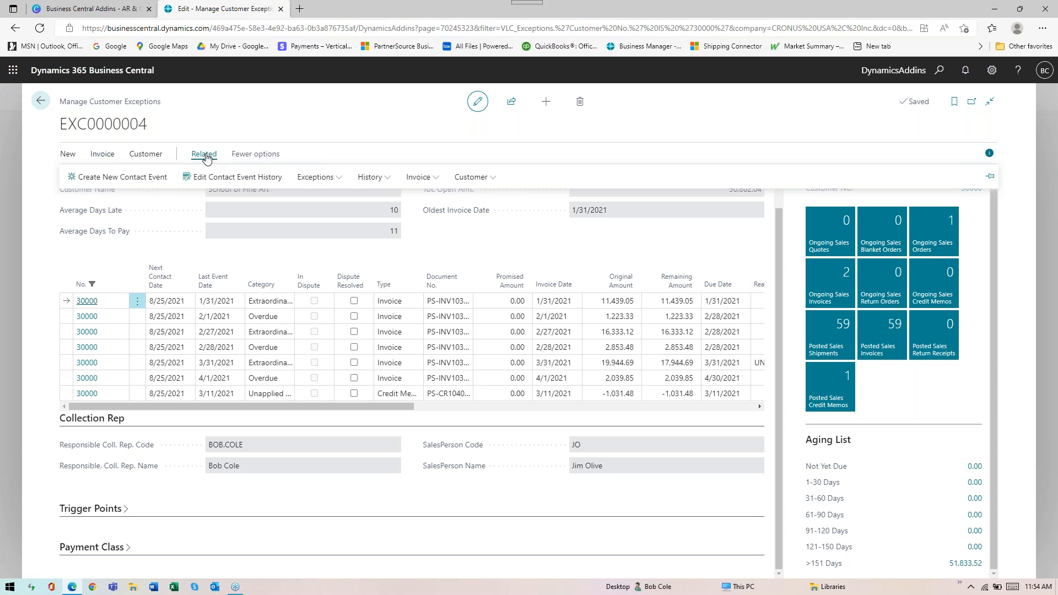
Open the School of Fine Art contact event history and review the action codes available for the 6/20/2022 entry
{"action": "left_click", "coordinate": [471, 178]}
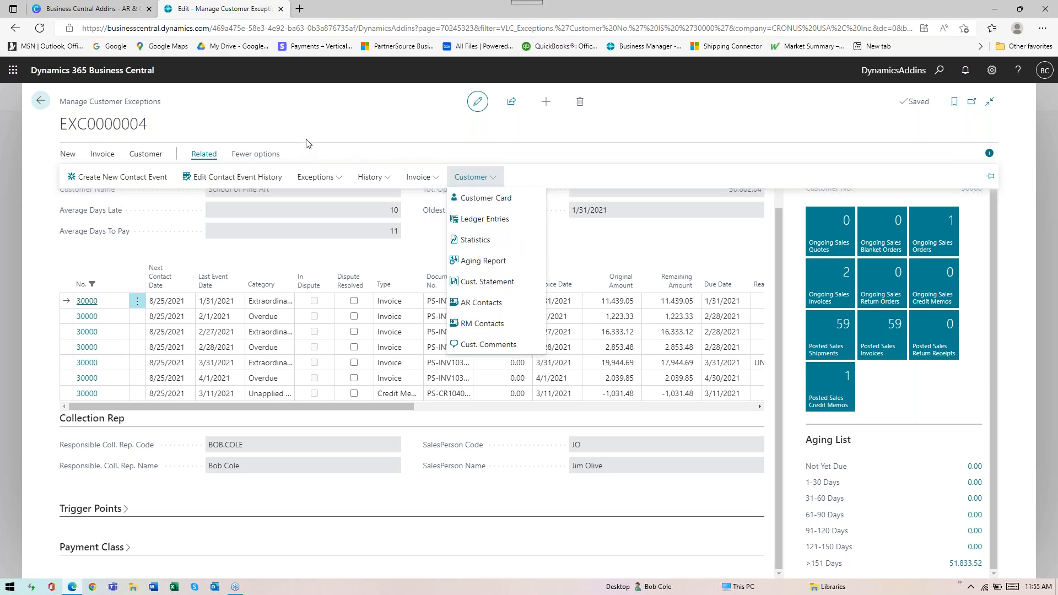
{"action": "left_click", "coordinate": [67, 155]}
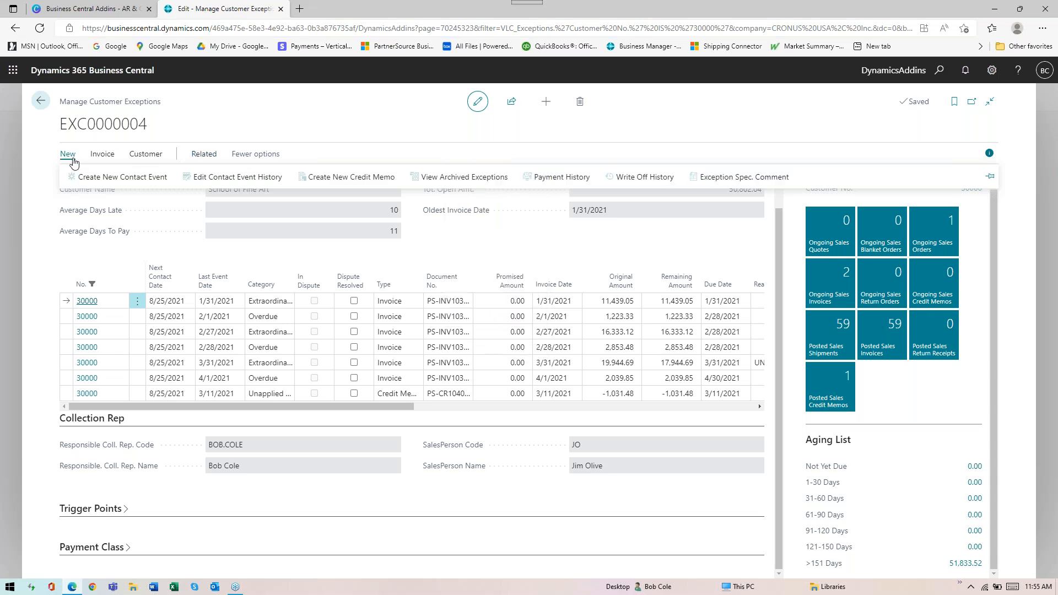
{"action": "left_click", "coordinate": [207, 179]}
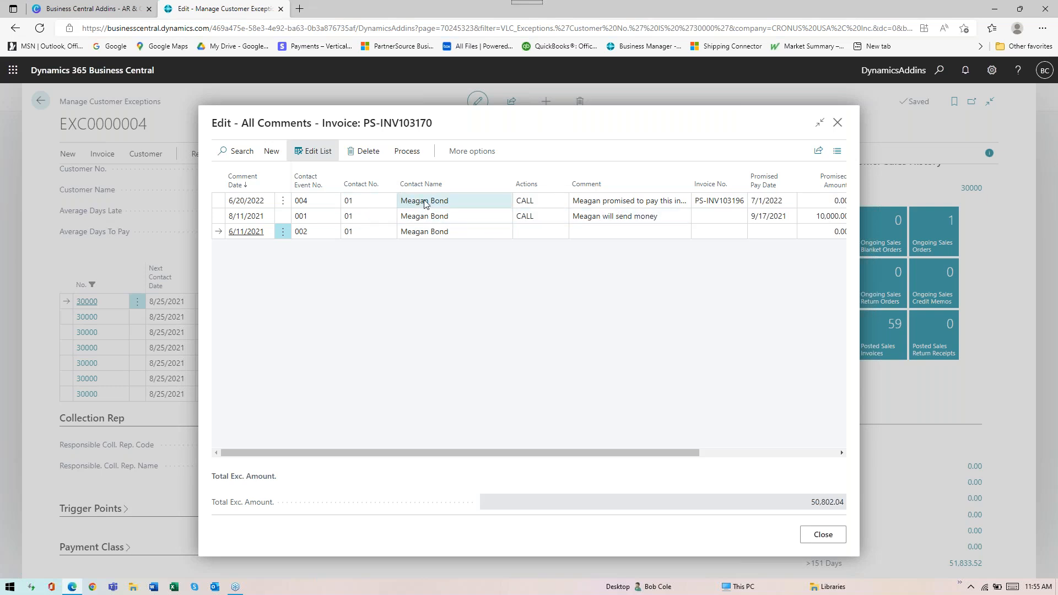
{"action": "left_click", "coordinate": [562, 205]}
{"action": "left_click", "coordinate": [562, 202]}
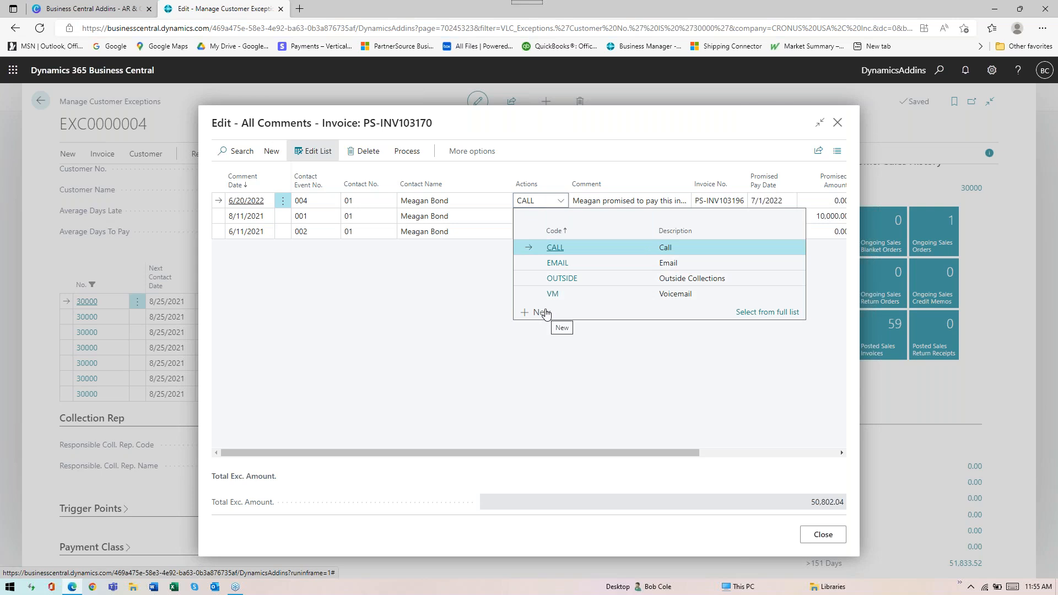
{"action": "left_click", "coordinate": [564, 204]}
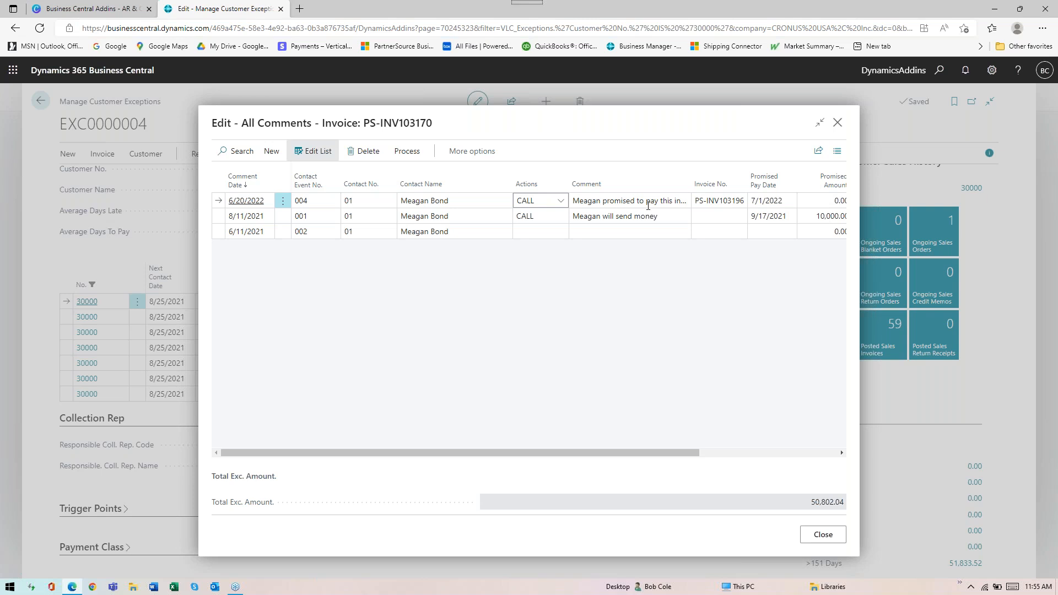
Capitalize the contact's first name at the start of the detailed comment for the 6/20/2022 contact event
{"action": "left_click", "coordinate": [686, 204]}
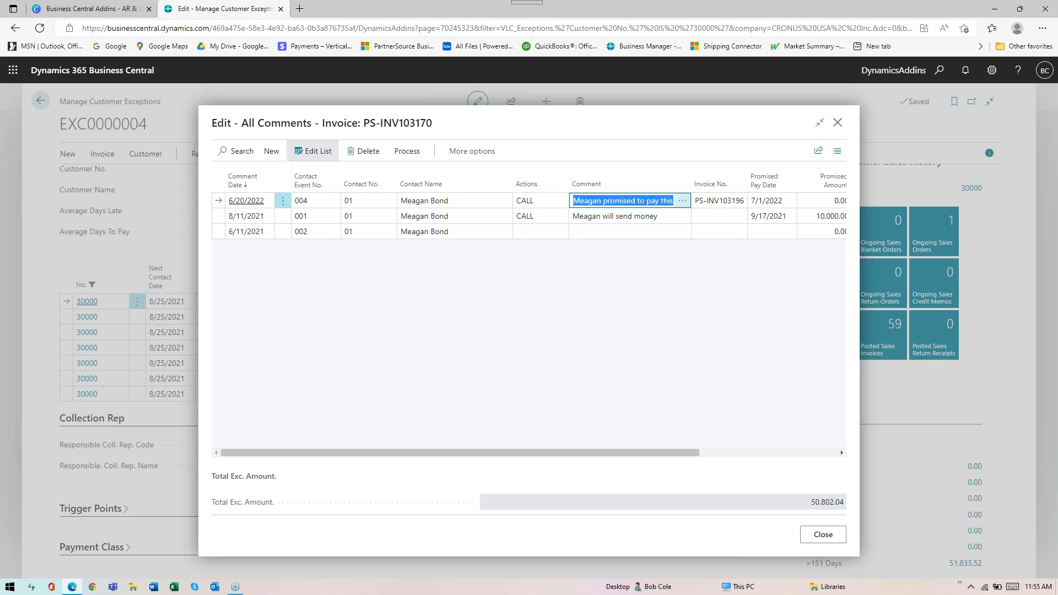
{"action": "left_click", "coordinate": [683, 204]}
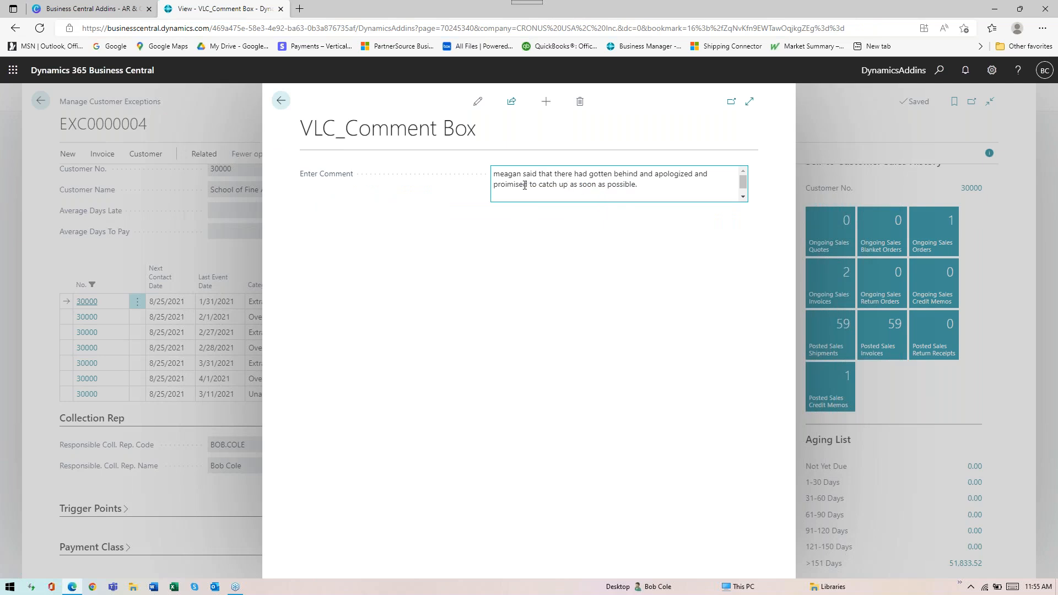
{"action": "left_click", "coordinate": [497, 179]}
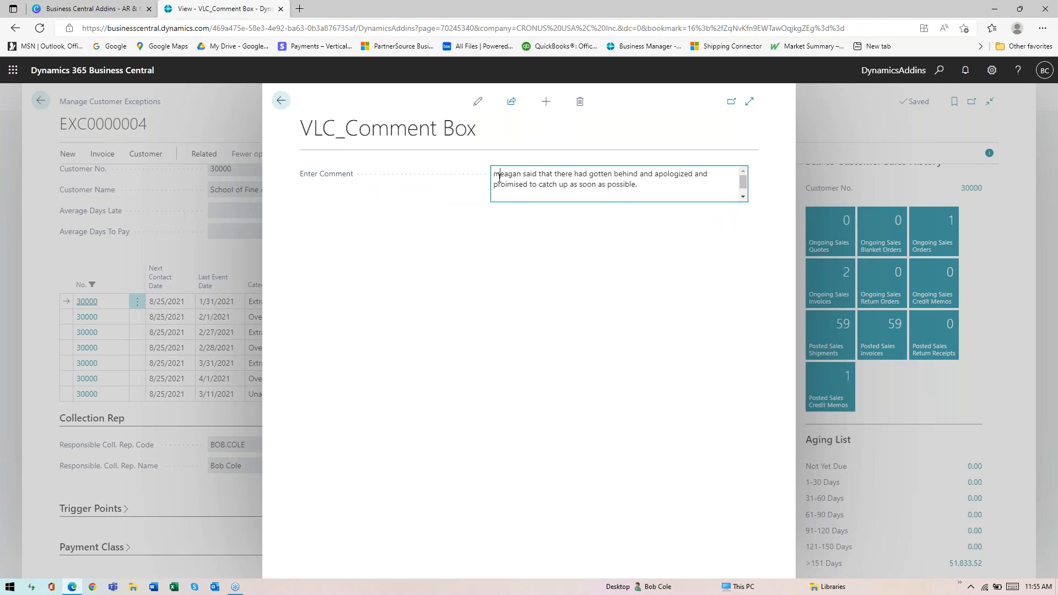
{"action": "key", "text": "BackSpace"}
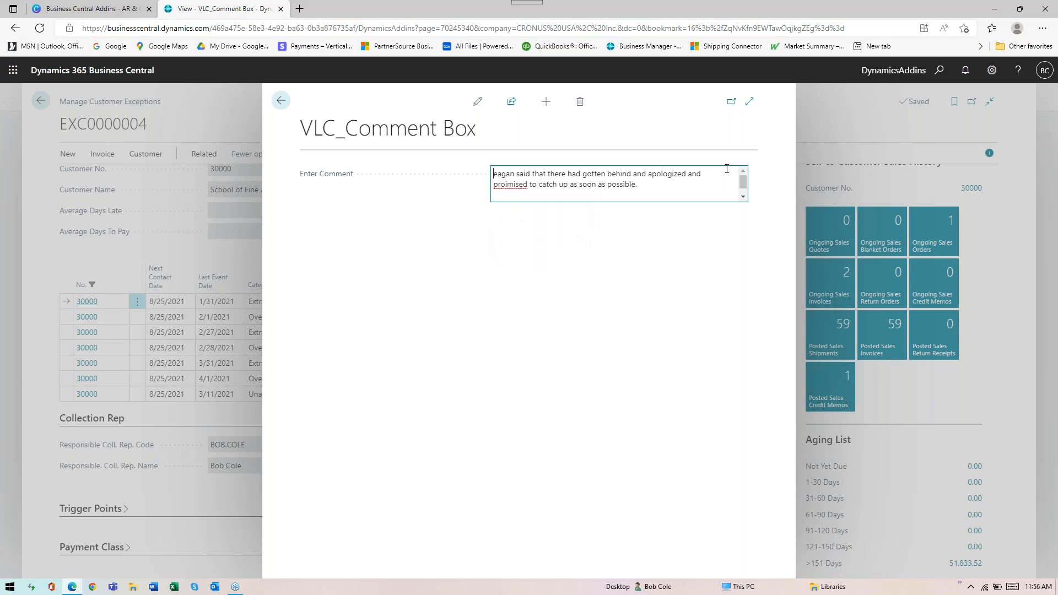
{"action": "type", "text": "M"}
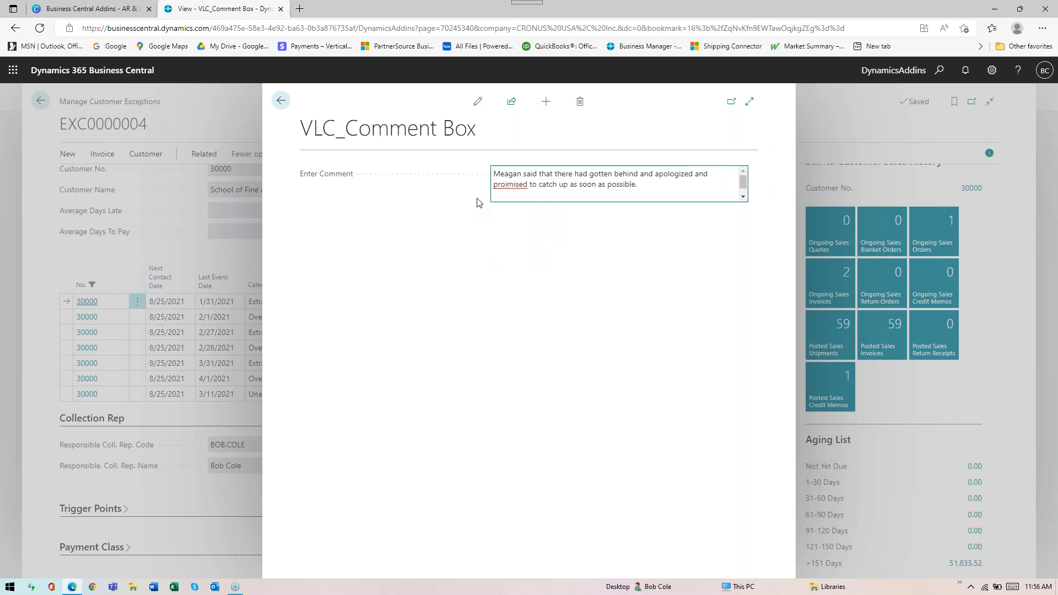
{"action": "left_click", "coordinate": [654, 186]}
{"action": "left_click", "coordinate": [281, 100]}
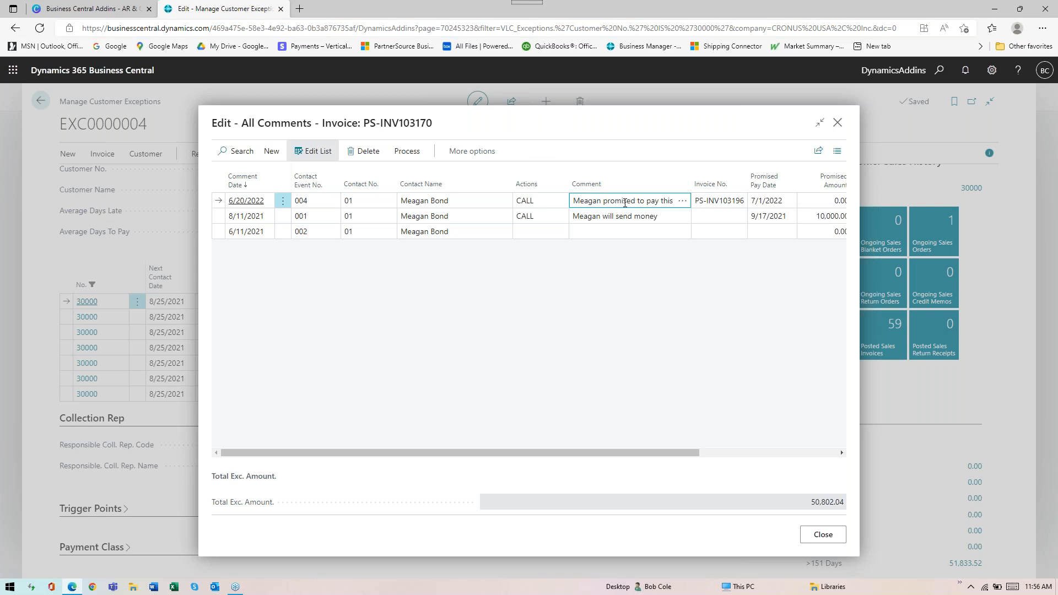
Recheck the 6/20/2022 comment, review the remaining contact event columns, and return to the Exception List
{"action": "left_click", "coordinate": [682, 201]}
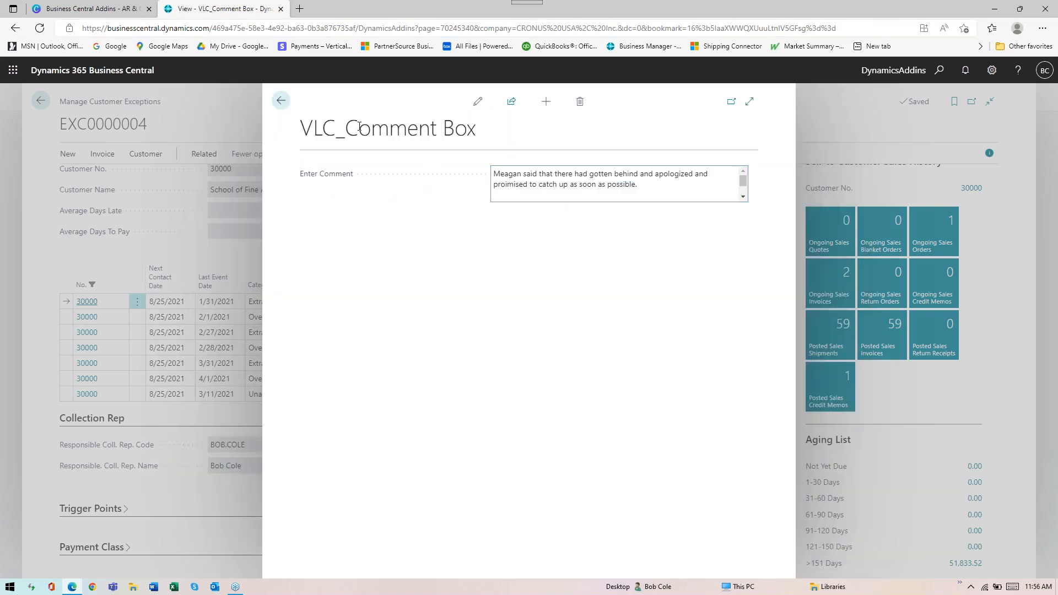
{"action": "left_click", "coordinate": [281, 100]}
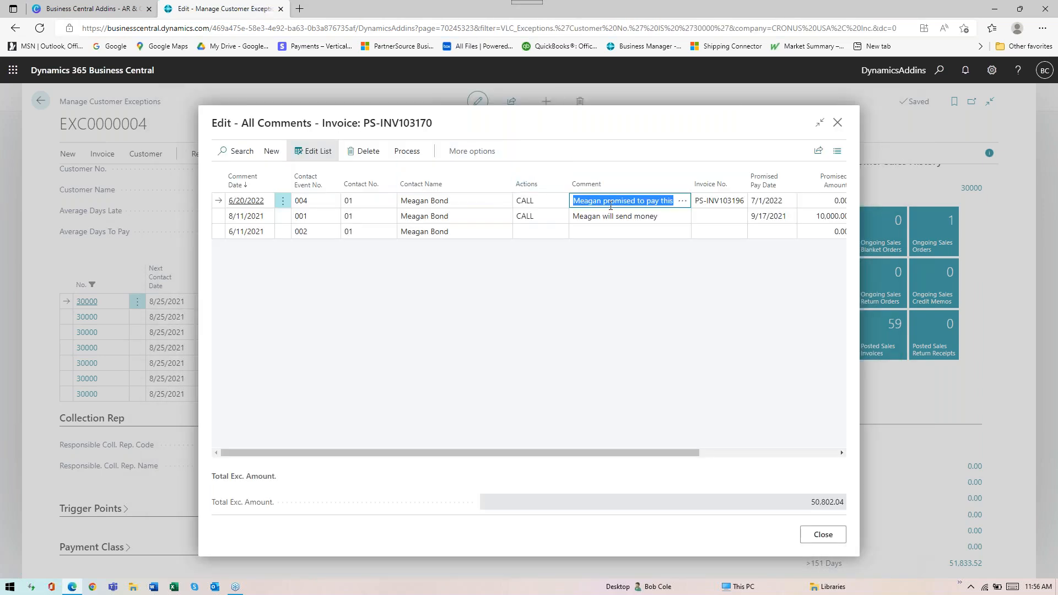
{"action": "left_click_drag", "start_coordinate": [686, 453], "coordinate": [833, 453]}
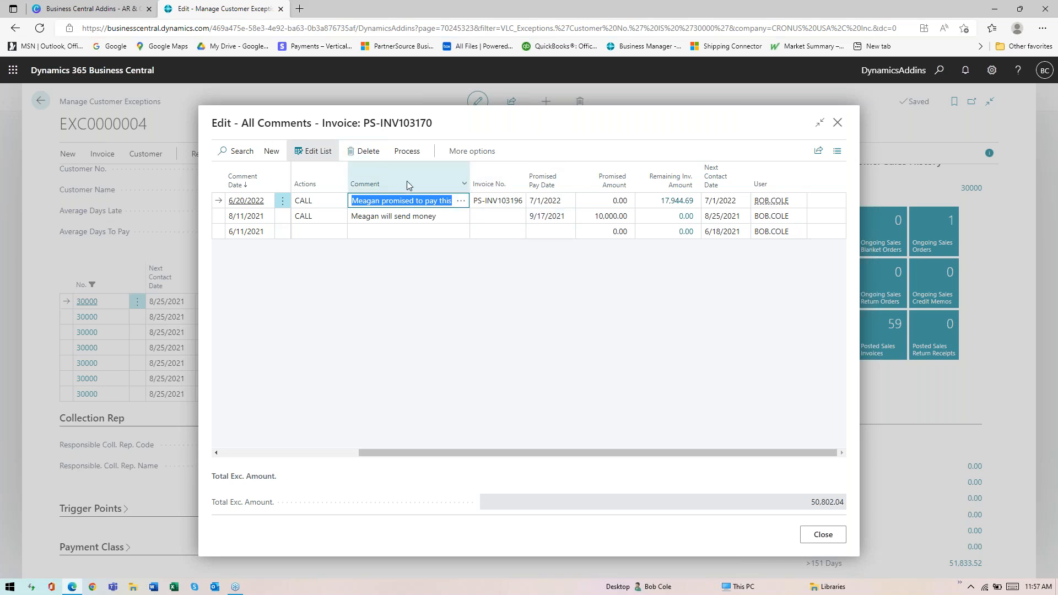
{"action": "key", "text": "Escape"}
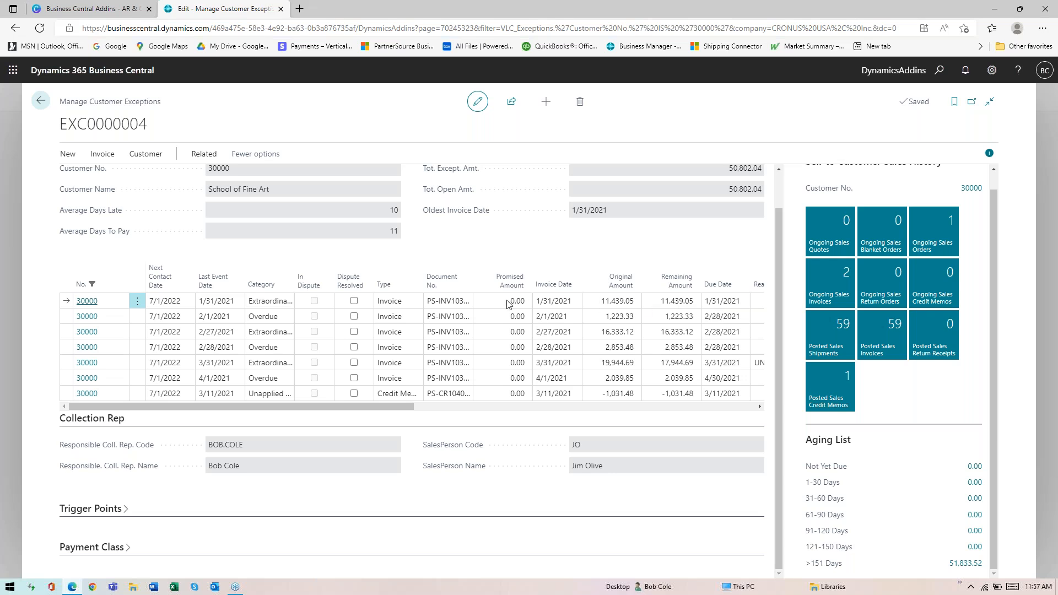
{"action": "key", "text": "Escape"}
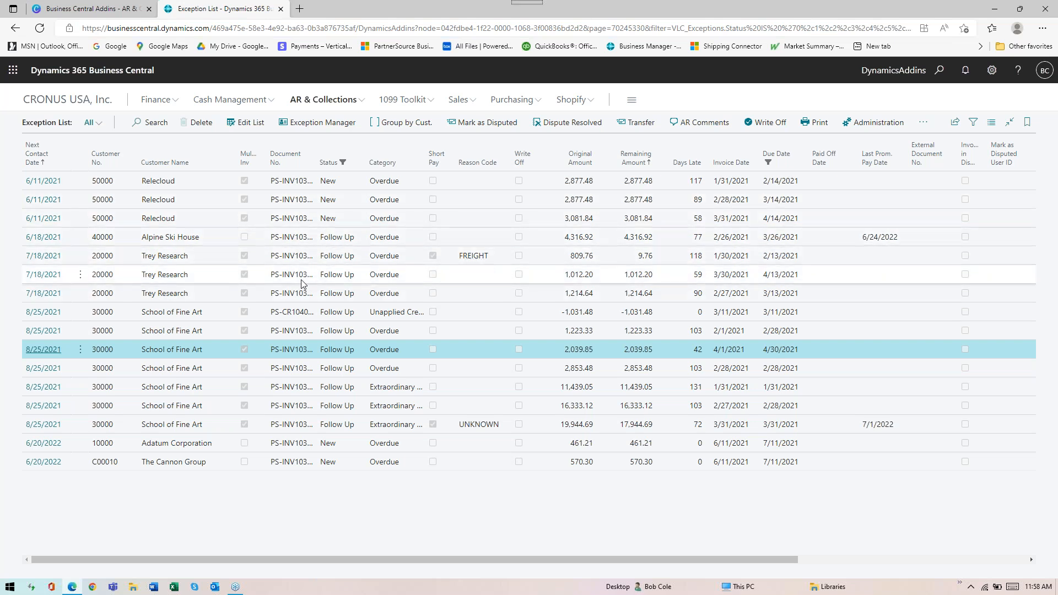
Open the School of Fine Art customer card from the Customers list
{"action": "key", "text": "alt+Left"}
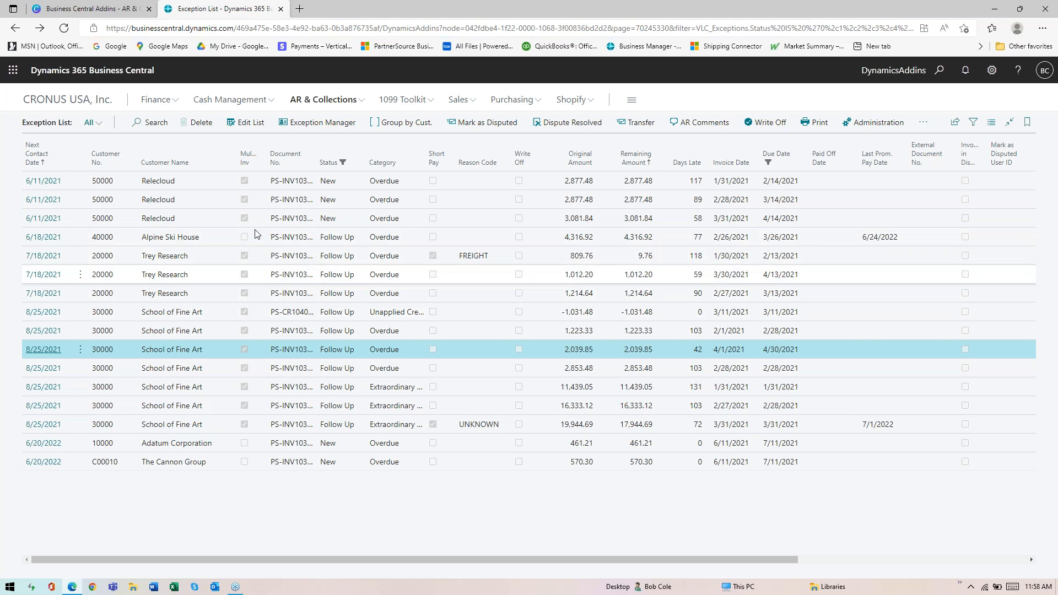
{"action": "left_click", "coordinate": [458, 100]}
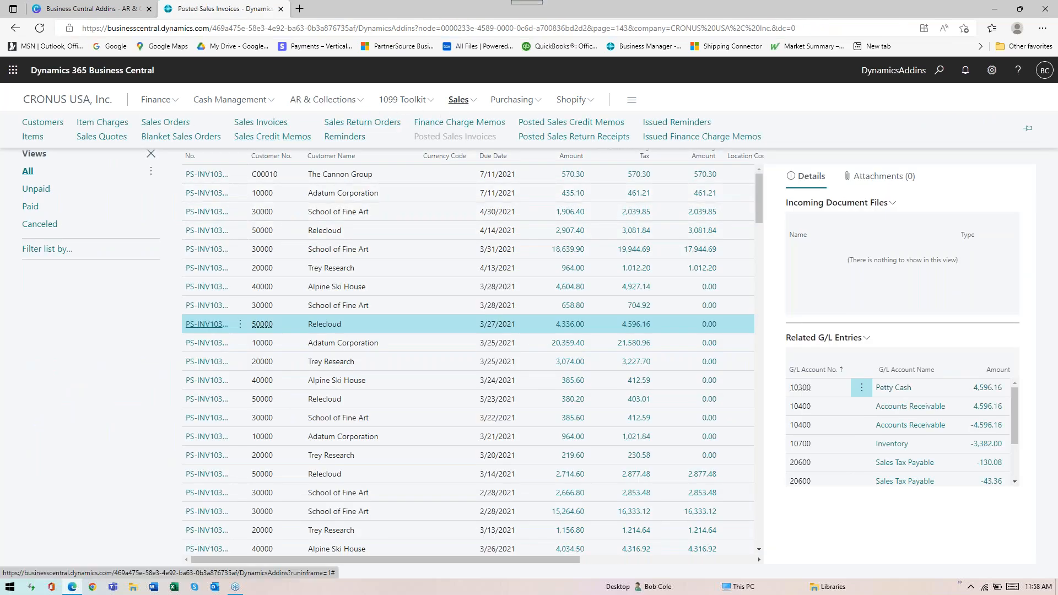
{"action": "left_click", "coordinate": [42, 122]}
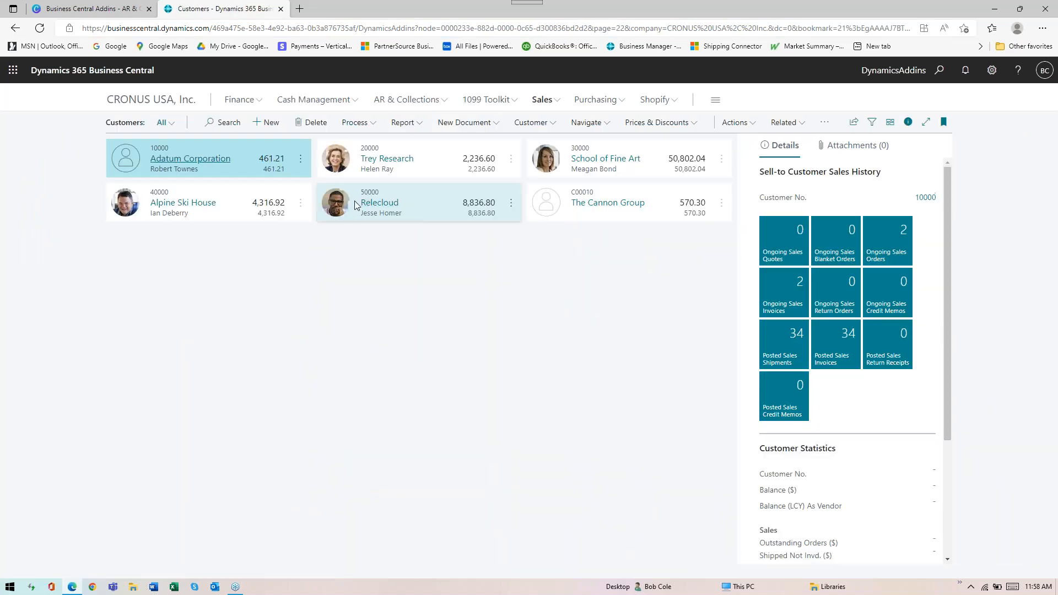
{"action": "left_click", "coordinate": [598, 159]}
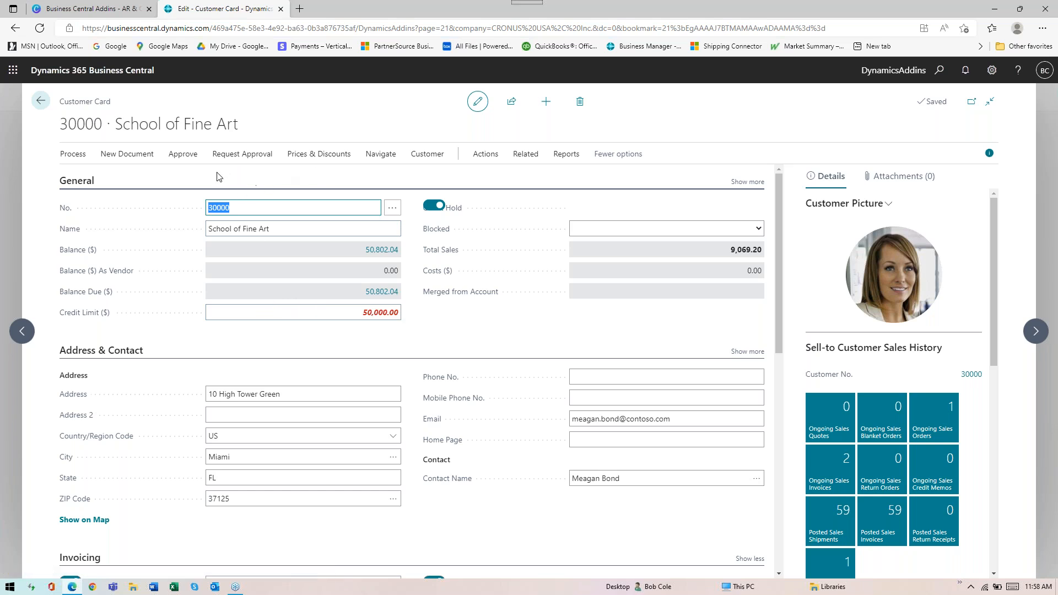
Review School of Fine Art's exceptions in the Exception Manager opened from its customer card, and return to the Customers list
{"action": "left_click", "coordinate": [72, 160]}
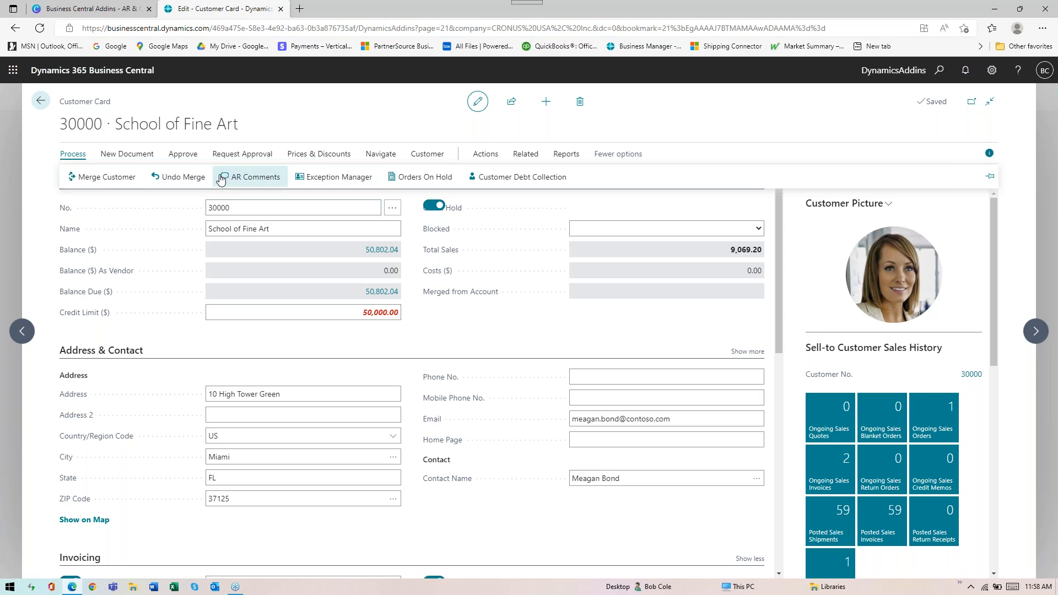
{"action": "left_click", "coordinate": [333, 182]}
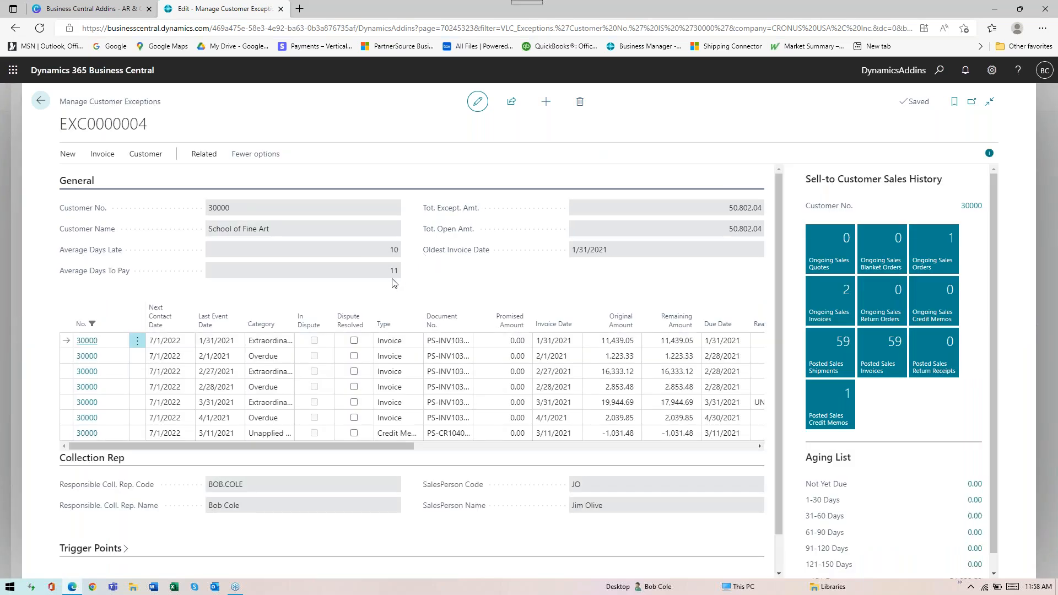
{"action": "key", "text": "Escape"}
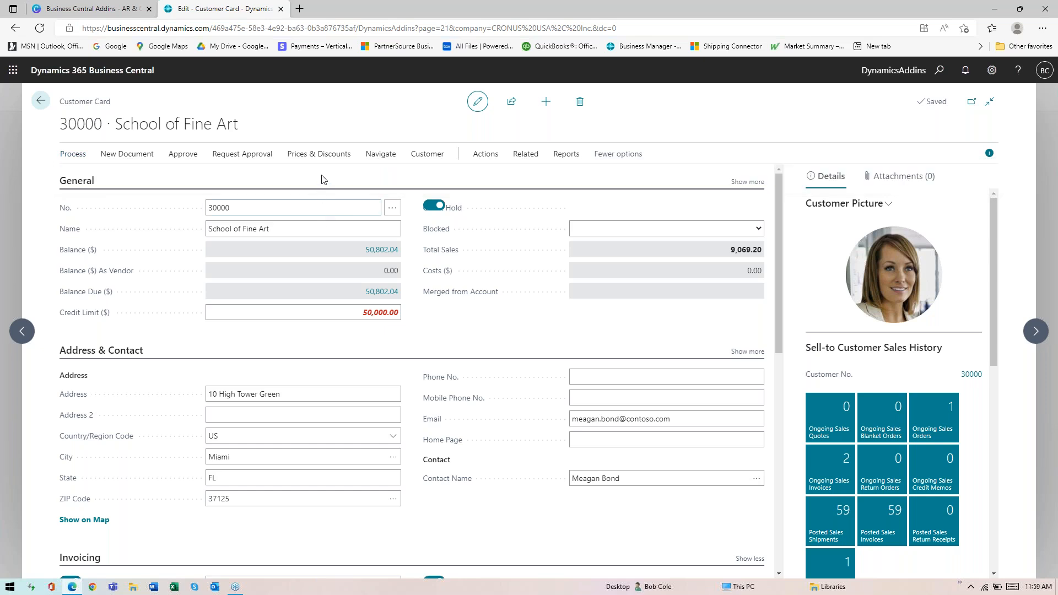
{"action": "key", "text": "Escape"}
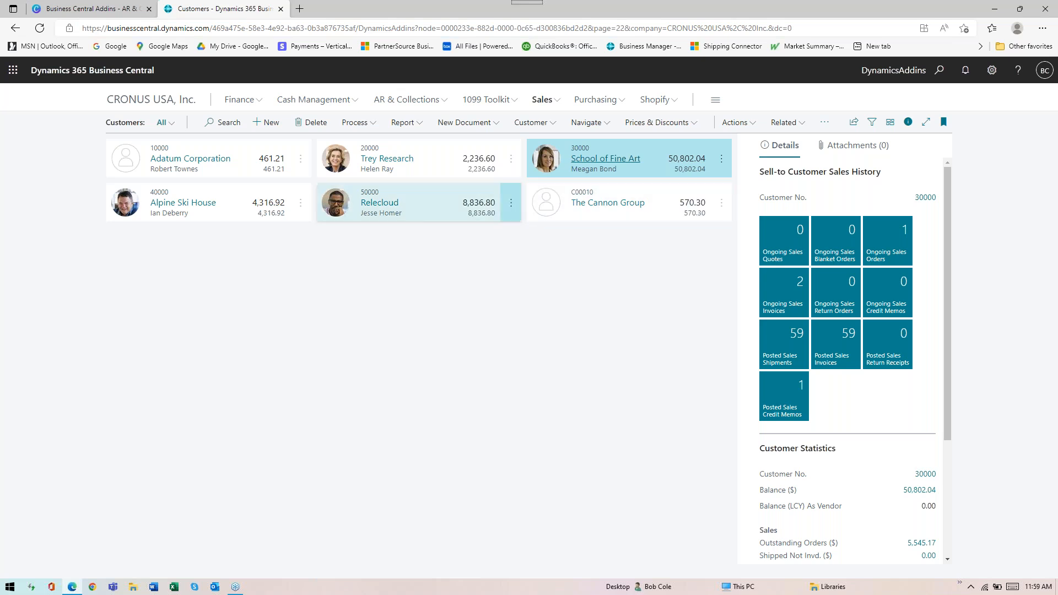
Examine School of Fine Art's credit limit, available actions and Hold setting on its customer card, and return to the Customers list
{"action": "left_click", "coordinate": [551, 175]}
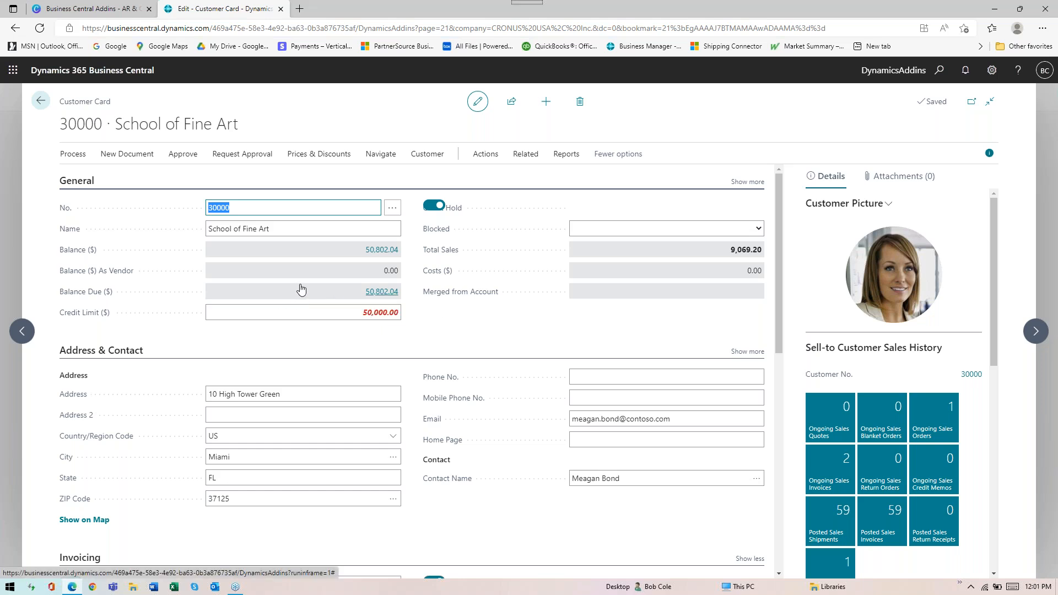
{"action": "left_click", "coordinate": [346, 316]}
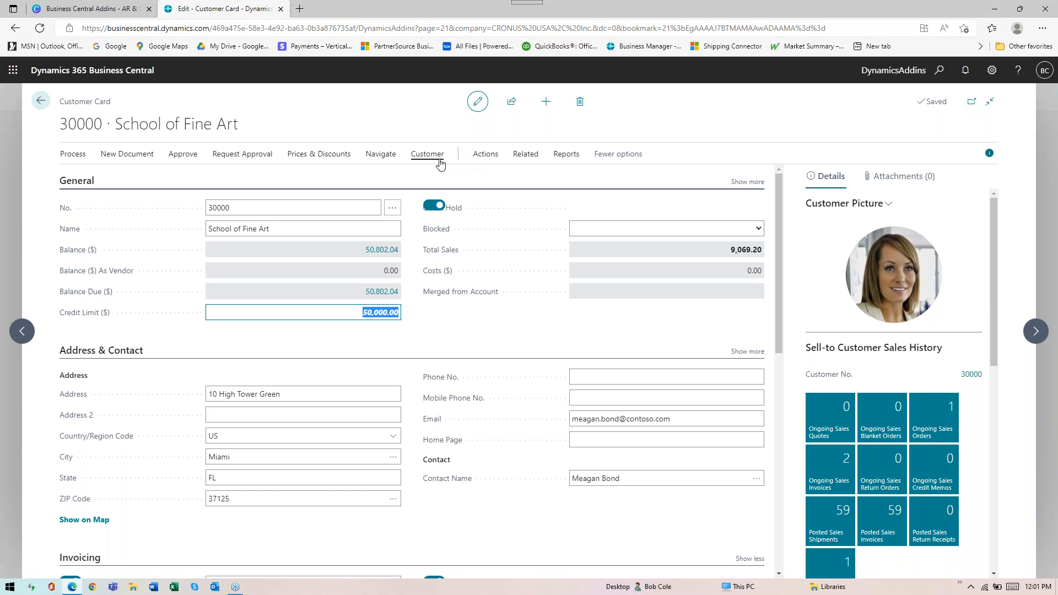
{"action": "left_click", "coordinate": [486, 157]}
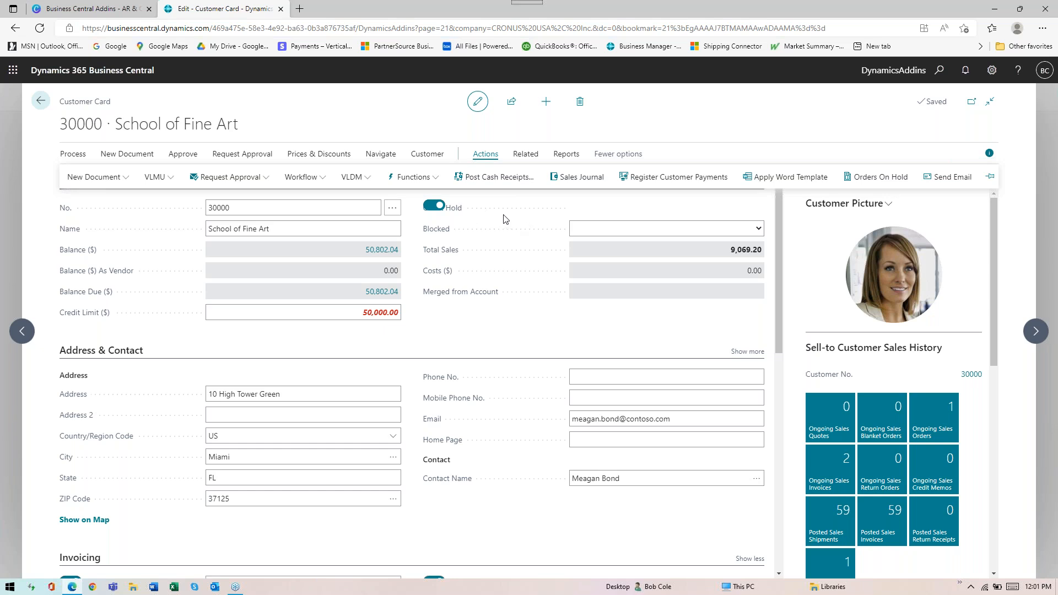
{"action": "left_click", "coordinate": [520, 231]}
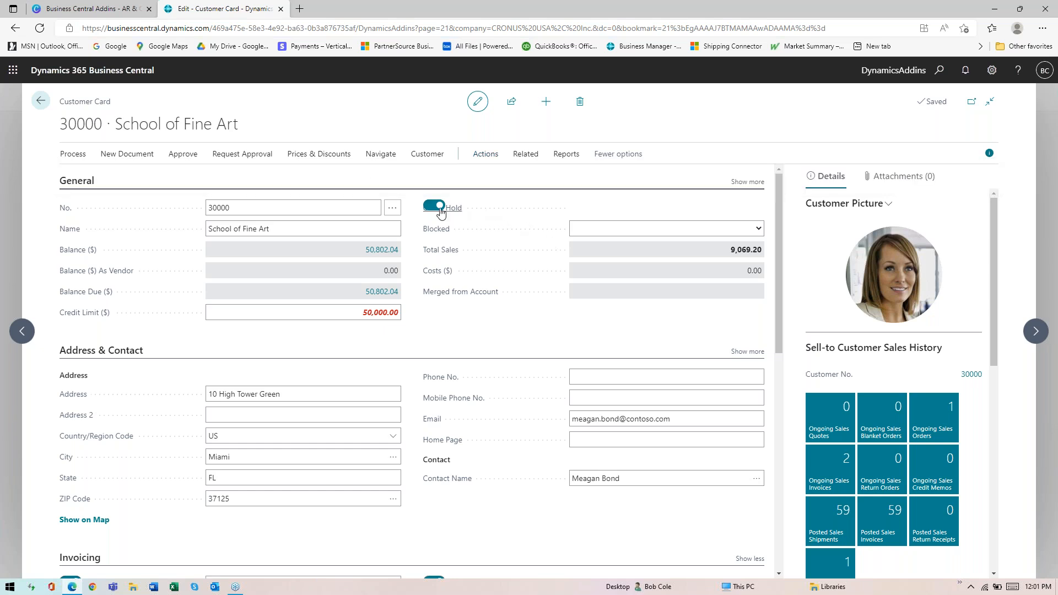
{"action": "left_click", "coordinate": [40, 101]}
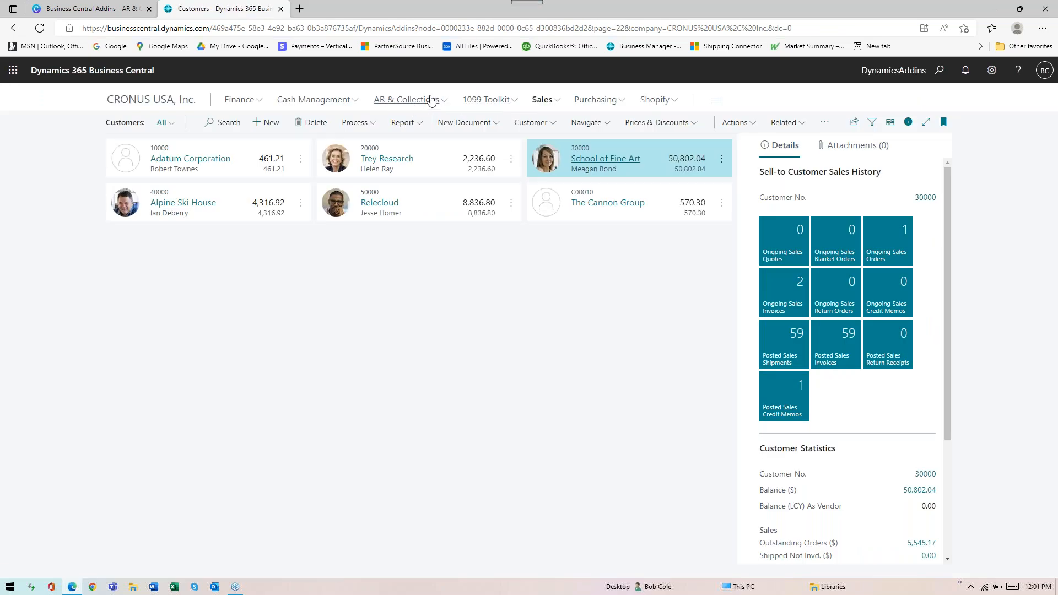
Review the AR & Collections menu options, switch to the Canva presentation and advance past the Demo slide
{"action": "left_click", "coordinate": [408, 100]}
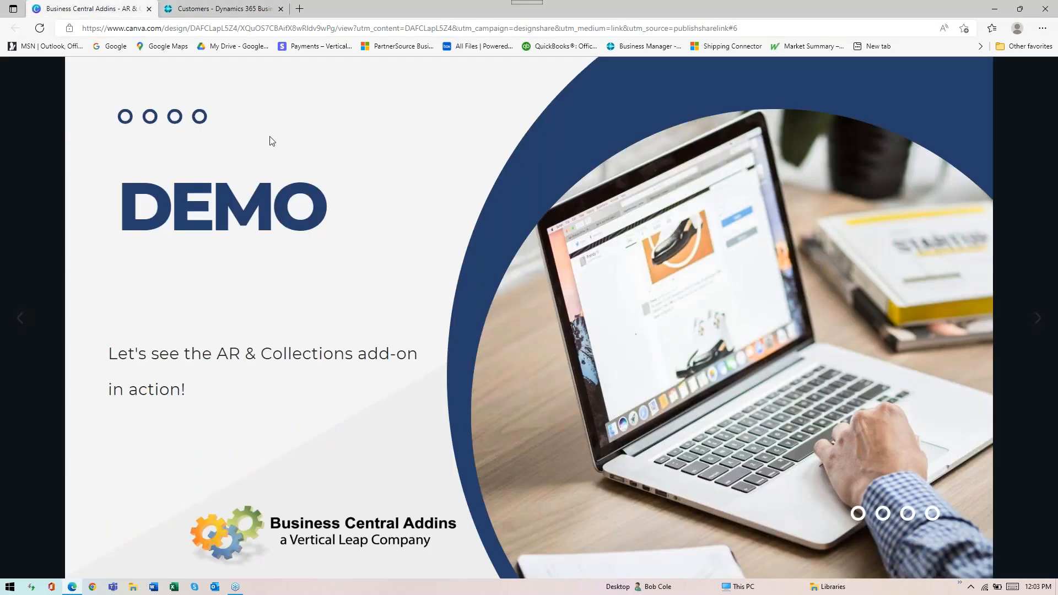
{"action": "left_click", "coordinate": [111, 9]}
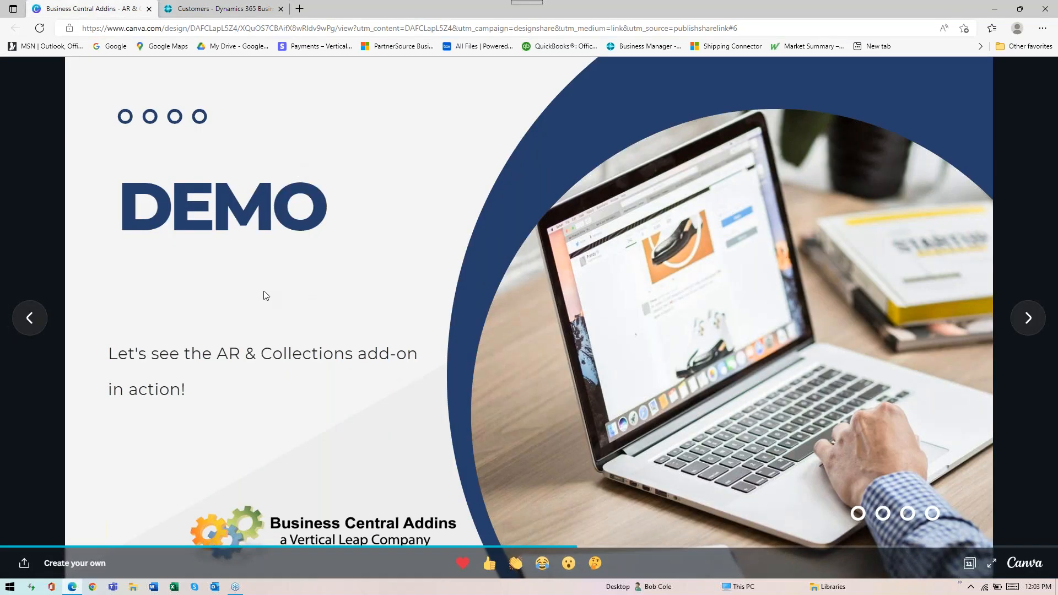
{"action": "left_click", "coordinate": [1029, 323]}
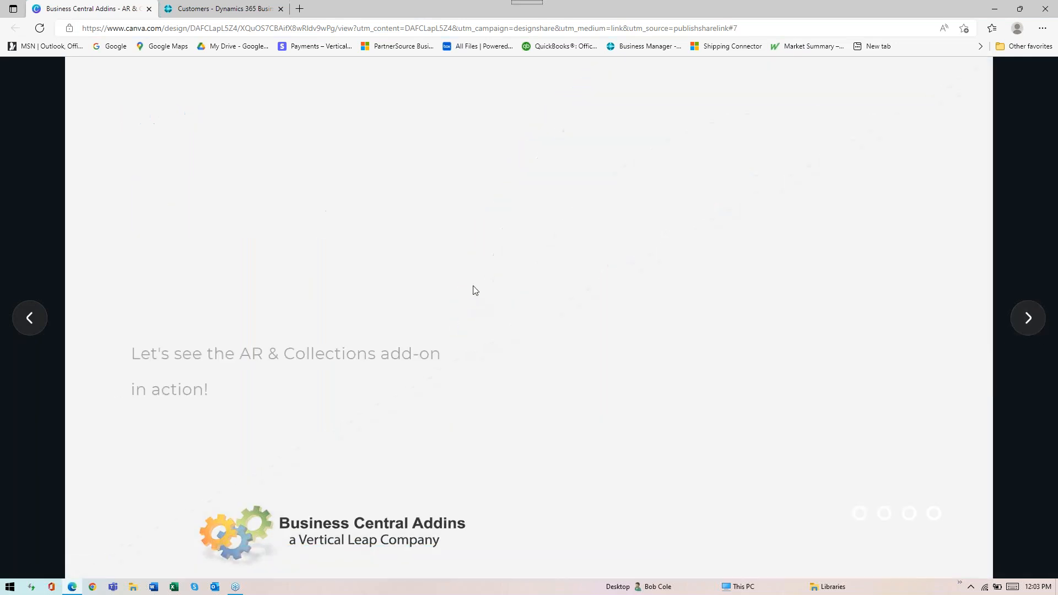
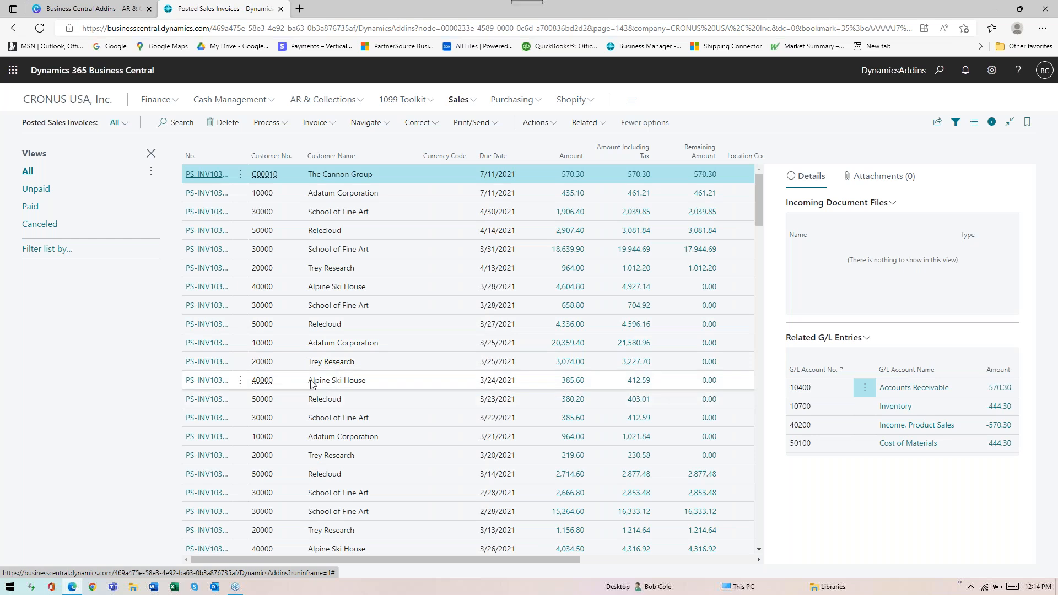
Open the posted Alpine Ski House invoice due 3/24/2021 and find its related entries, acknowledging the notice
{"action": "left_click", "coordinate": [206, 380]}
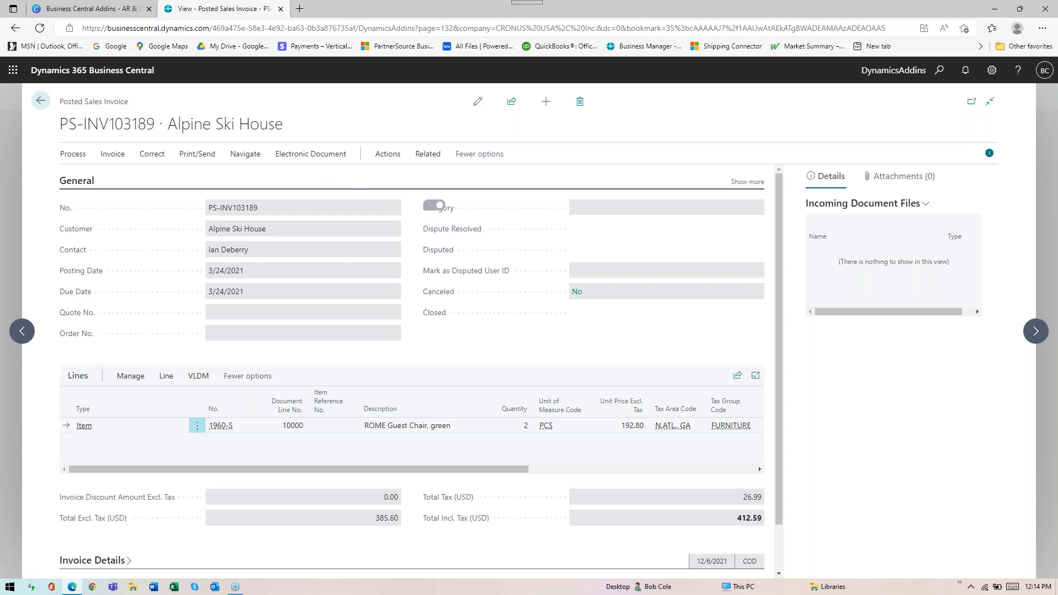
{"action": "left_click", "coordinate": [388, 155]}
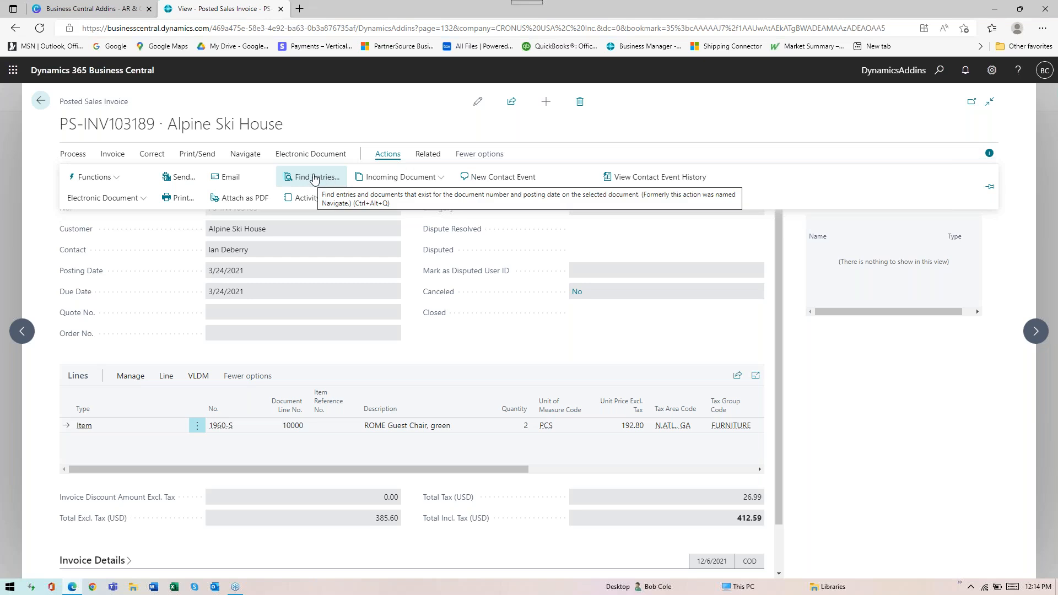
{"action": "left_click", "coordinate": [314, 180]}
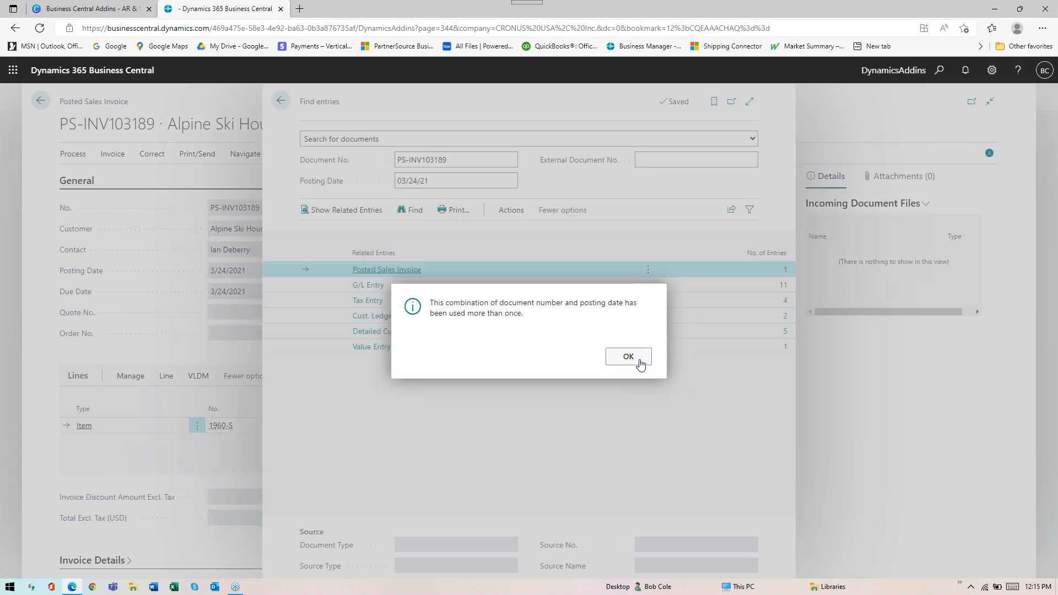
{"action": "left_click", "coordinate": [640, 365]}
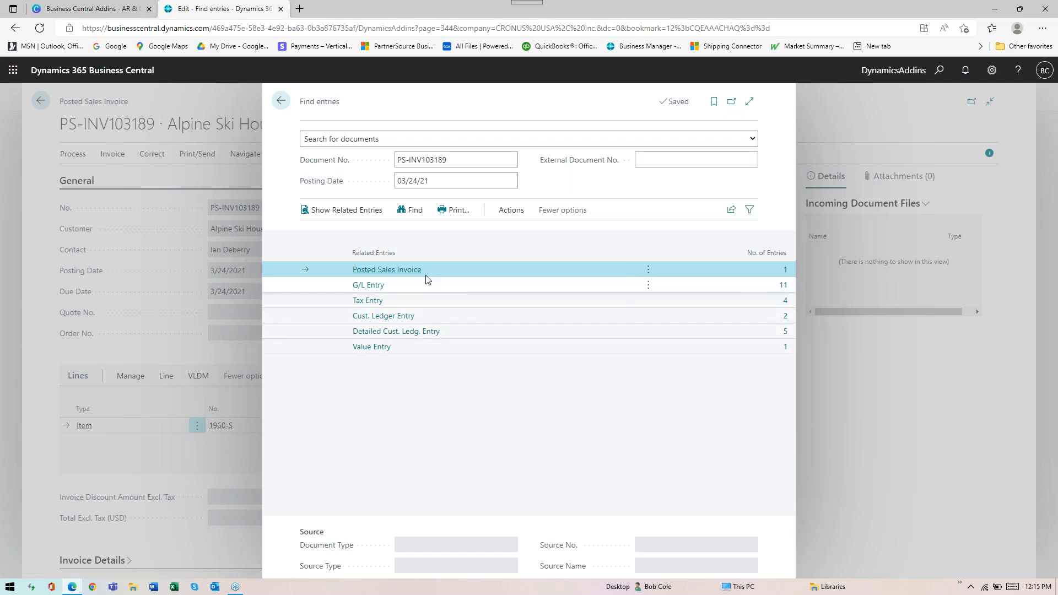
Review the VLDM dimension options available for the related entries, and return to the posted invoice
{"action": "left_click", "coordinate": [505, 211]}
{"action": "left_click", "coordinate": [323, 235]}
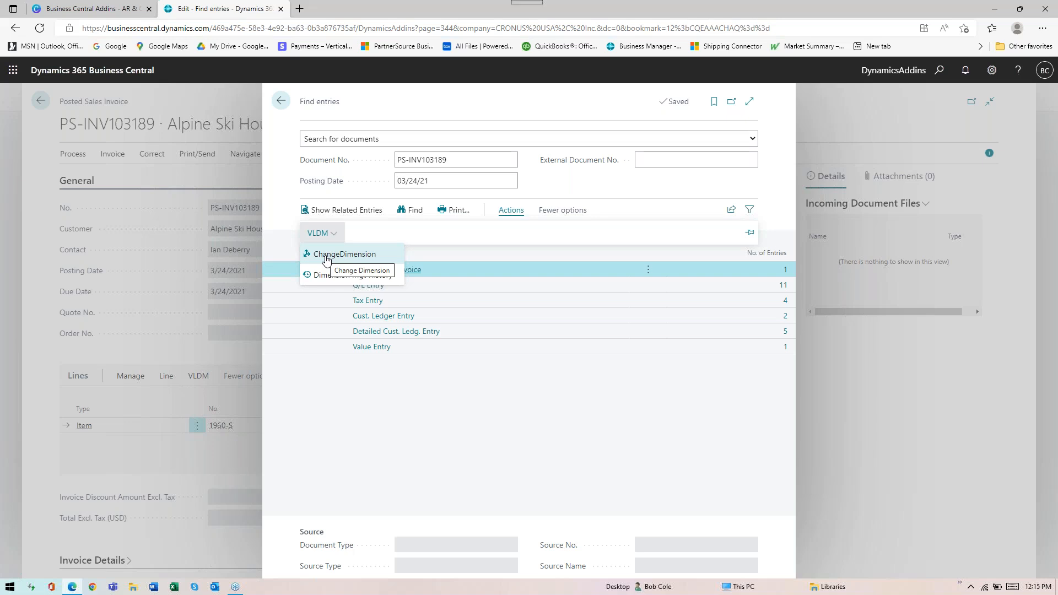
{"action": "left_click", "coordinate": [431, 237]}
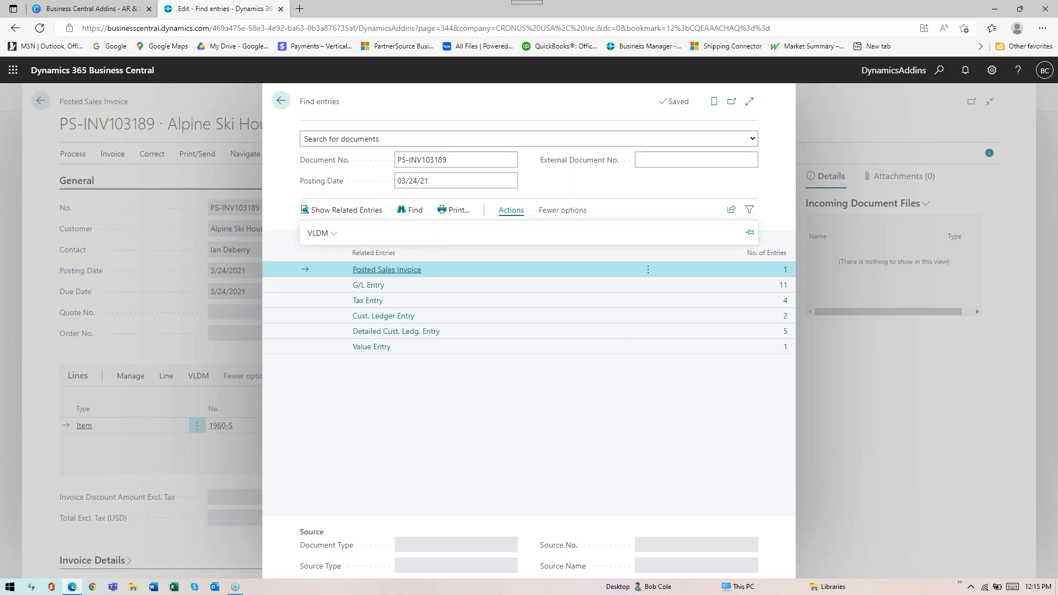
{"action": "left_click", "coordinate": [411, 212]}
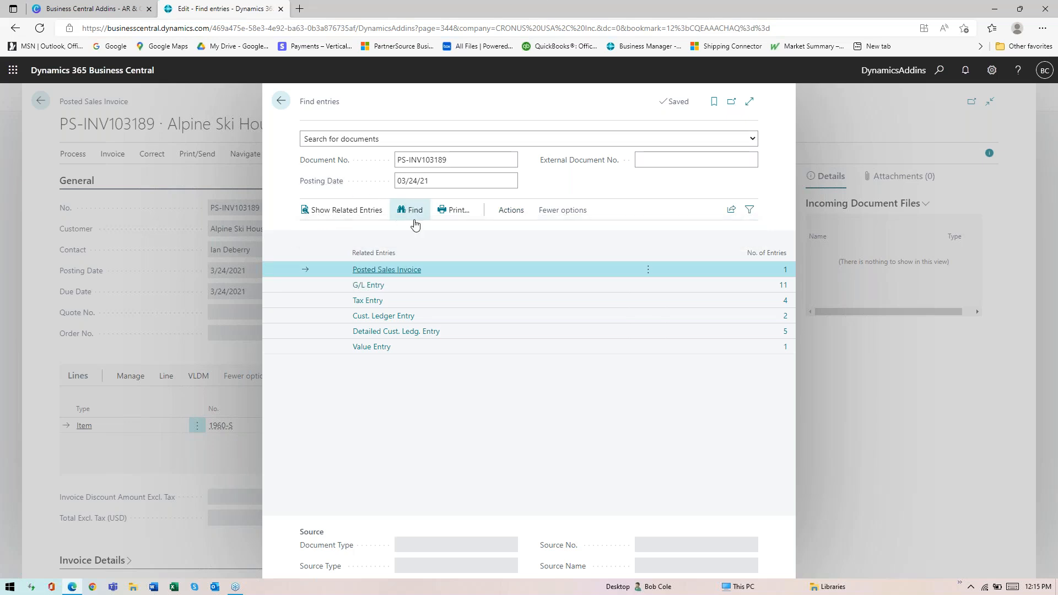
{"action": "left_click", "coordinate": [279, 101]}
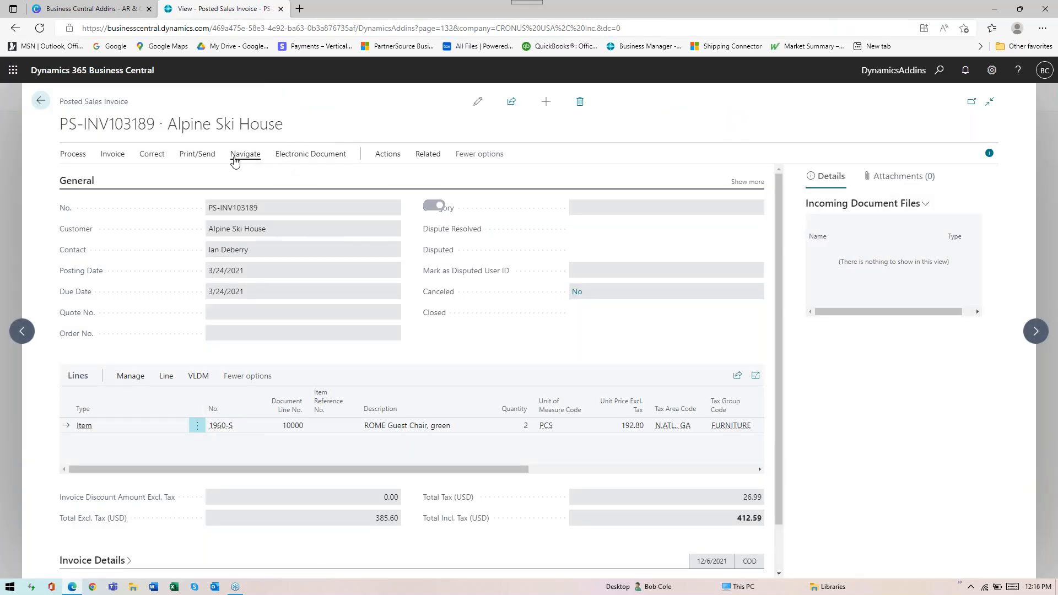
View the dimension set entries of the Alpine Ski House invoice header, and close them
{"action": "left_click", "coordinate": [114, 159]}
{"action": "left_click", "coordinate": [245, 239]}
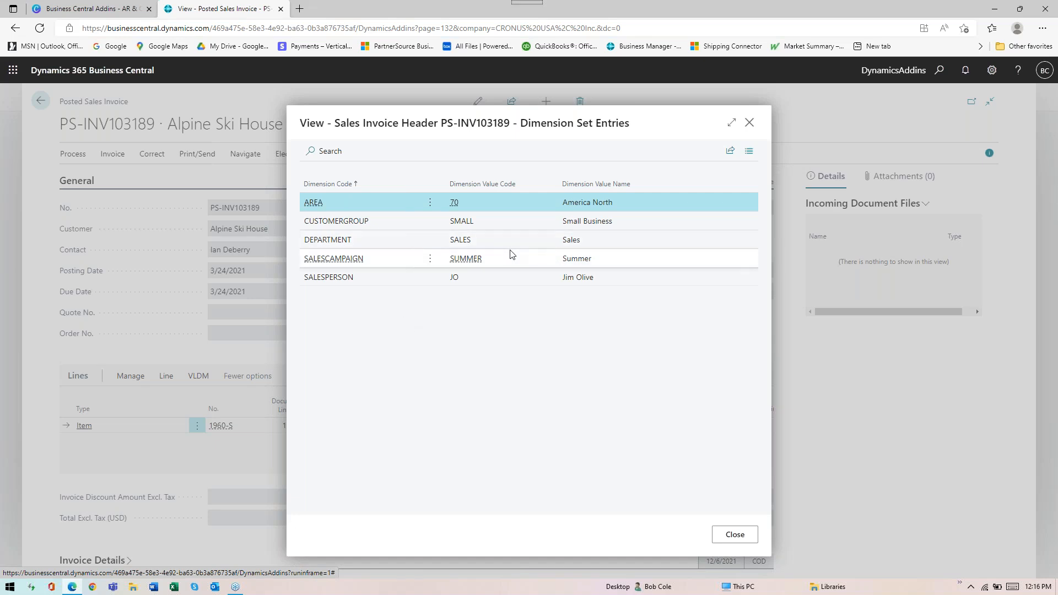
{"action": "key", "text": "Escape"}
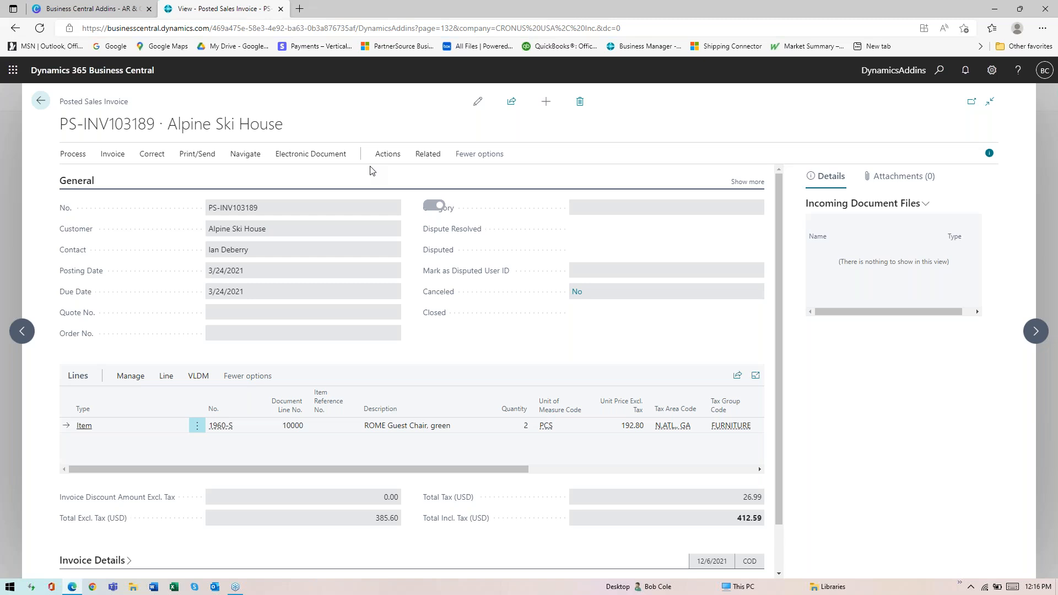
Find the entries related to the Alpine Ski House invoice again, acknowledging the notice
{"action": "left_click", "coordinate": [386, 159]}
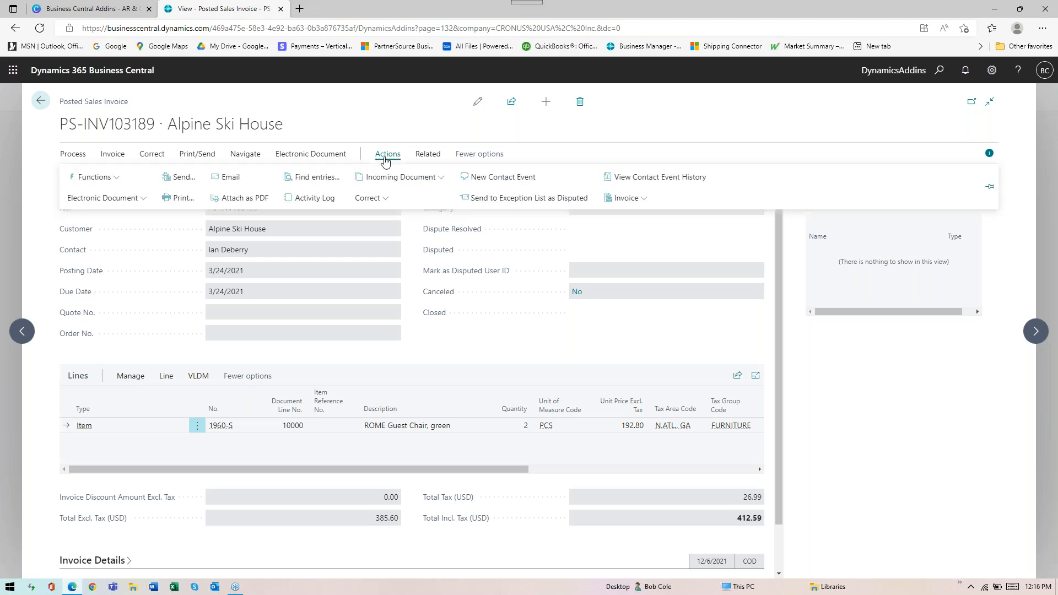
{"action": "left_click", "coordinate": [314, 178]}
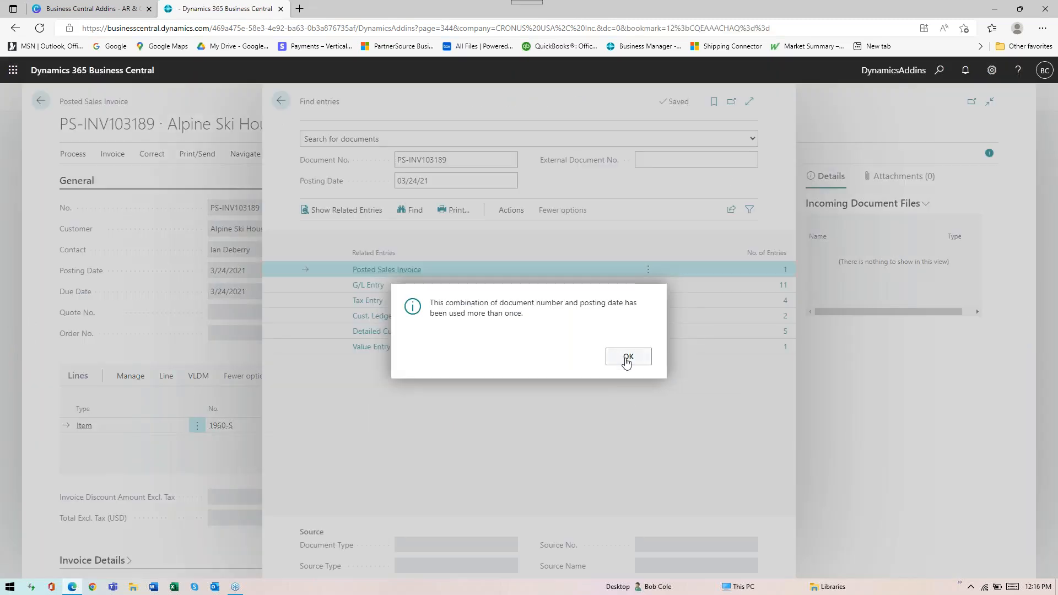
{"action": "left_click", "coordinate": [628, 357]}
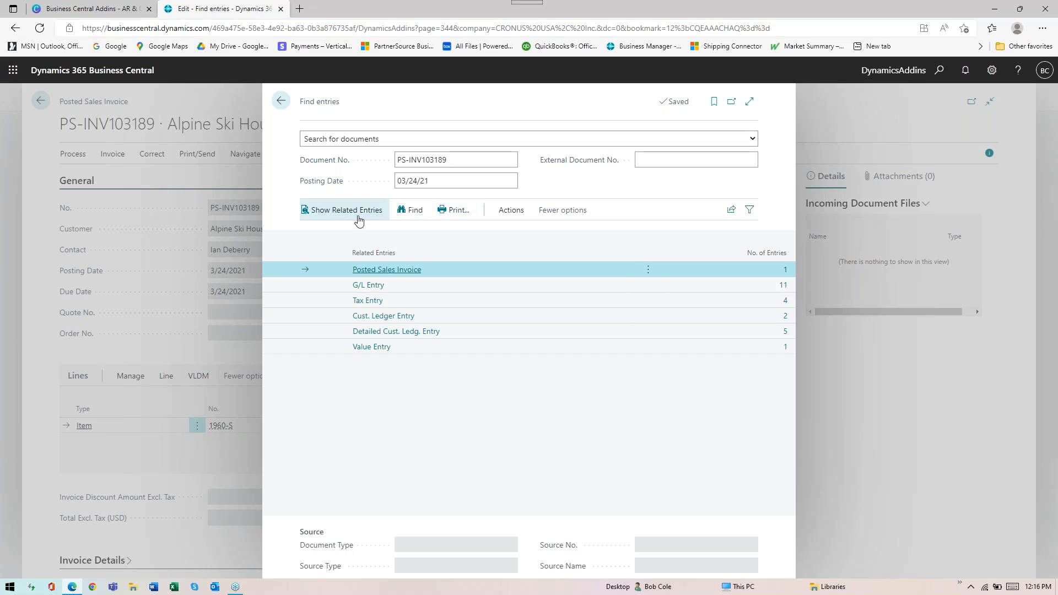
Use VLDM ChangeDimension to set the DEPARTMENT dimension to PROD across the invoice's related entries
{"action": "left_click", "coordinate": [507, 216]}
{"action": "left_click", "coordinate": [325, 238]}
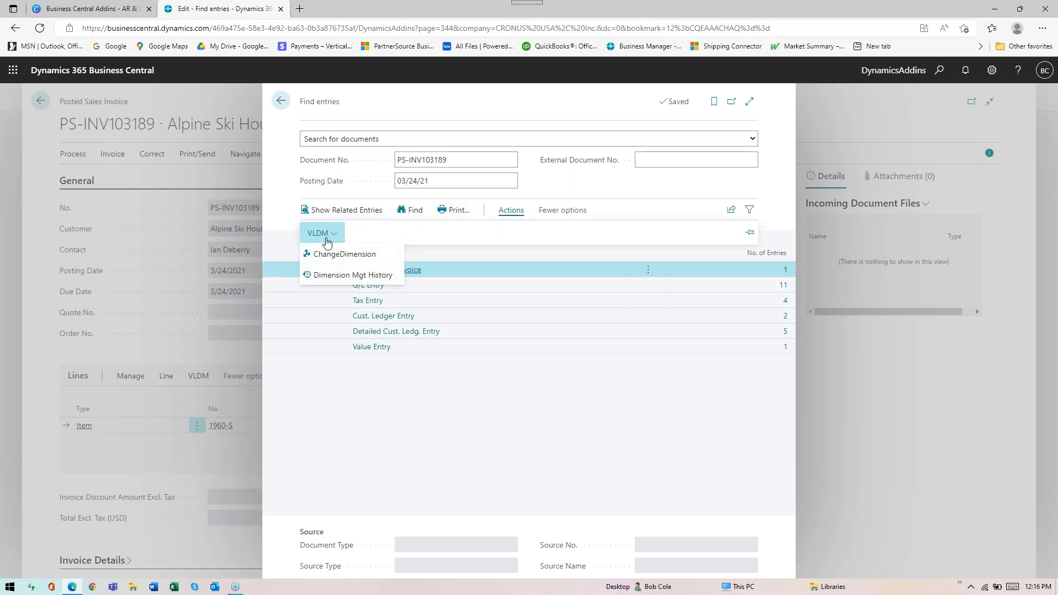
{"action": "left_click", "coordinate": [335, 254]}
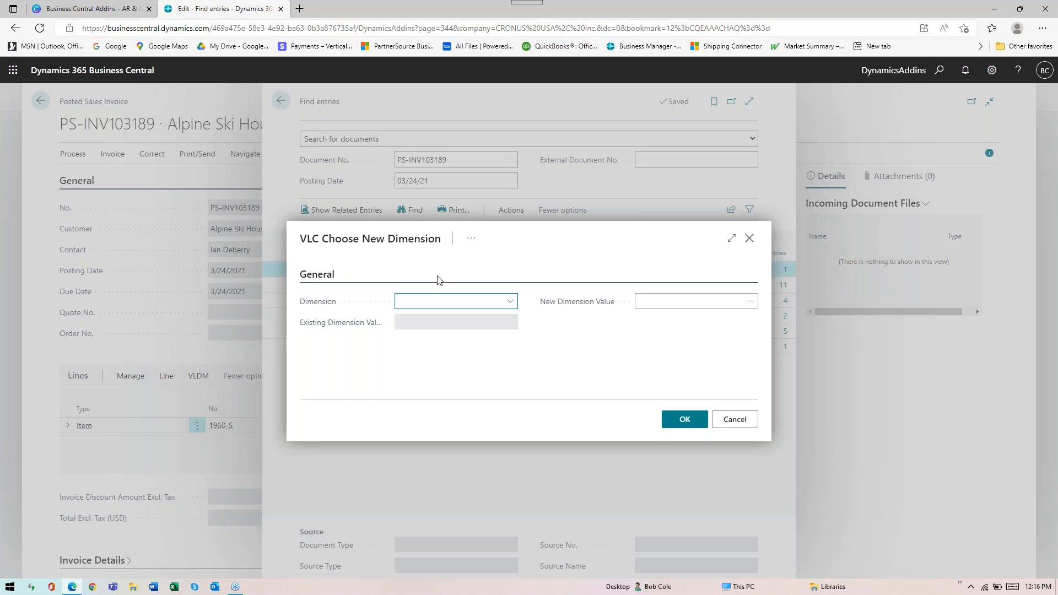
{"action": "left_click", "coordinate": [510, 303]}
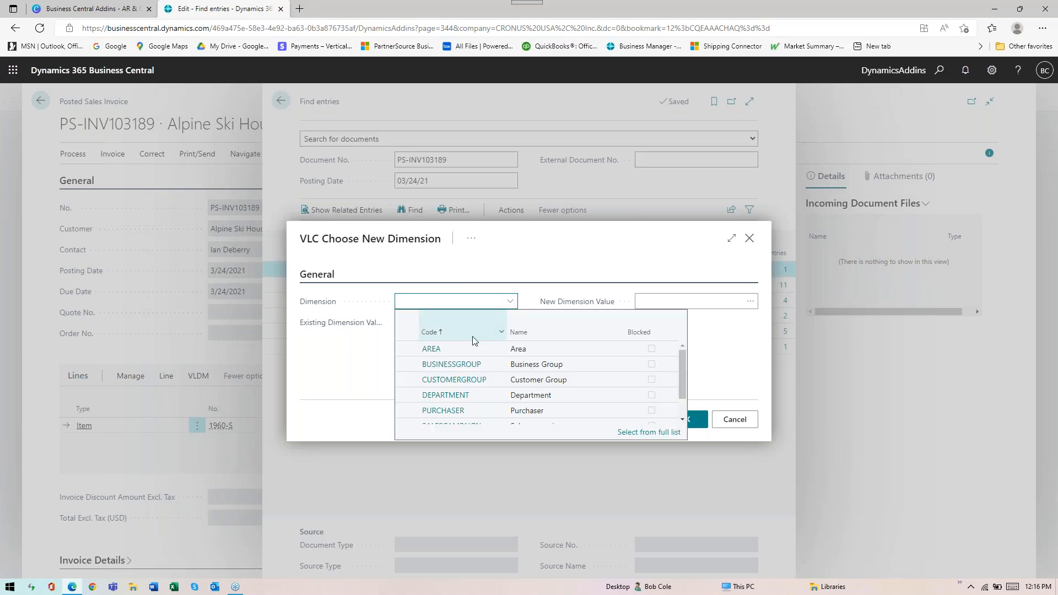
{"action": "left_click", "coordinate": [445, 396]}
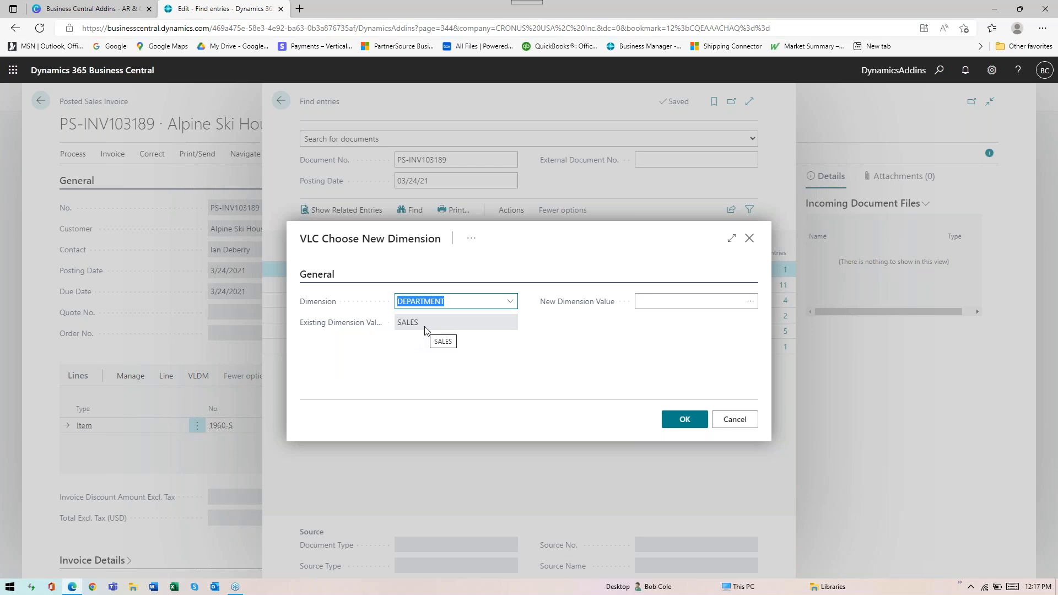
{"action": "left_click", "coordinate": [757, 304]}
{"action": "left_click", "coordinate": [750, 302]}
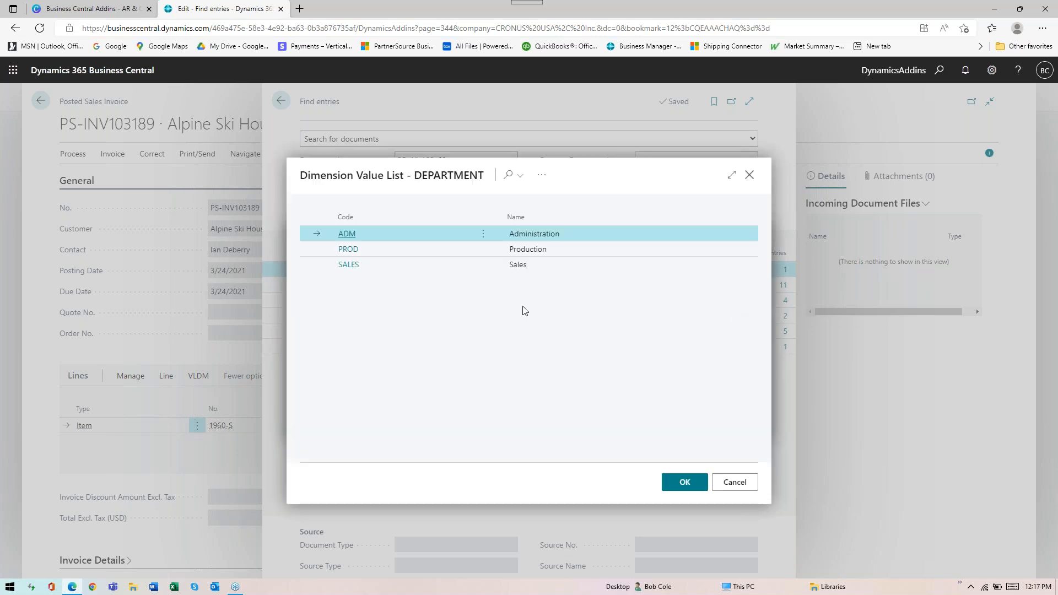
{"action": "left_click", "coordinate": [357, 251]}
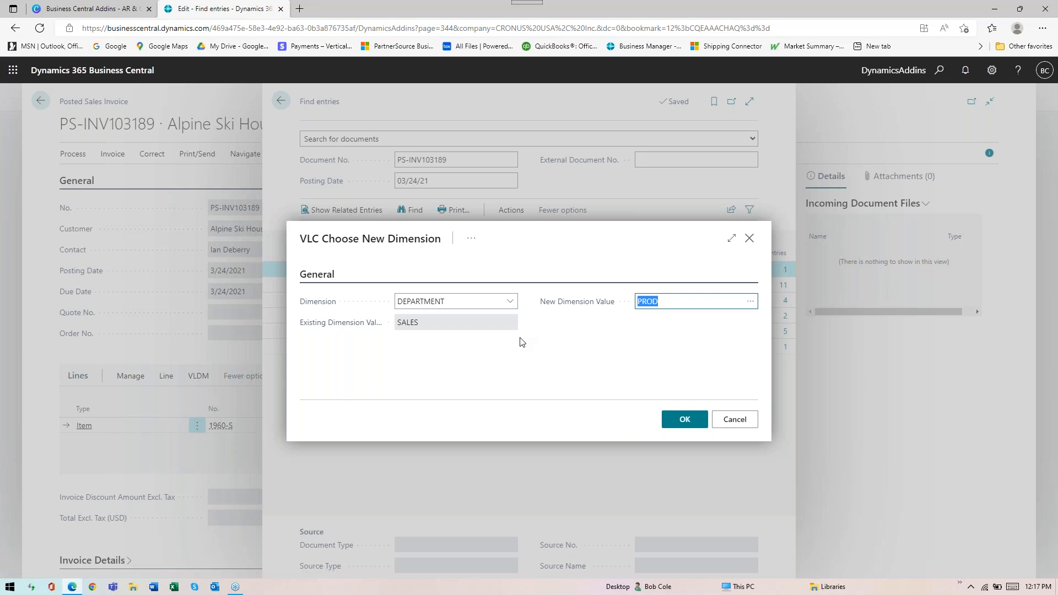
{"action": "left_click", "coordinate": [689, 422]}
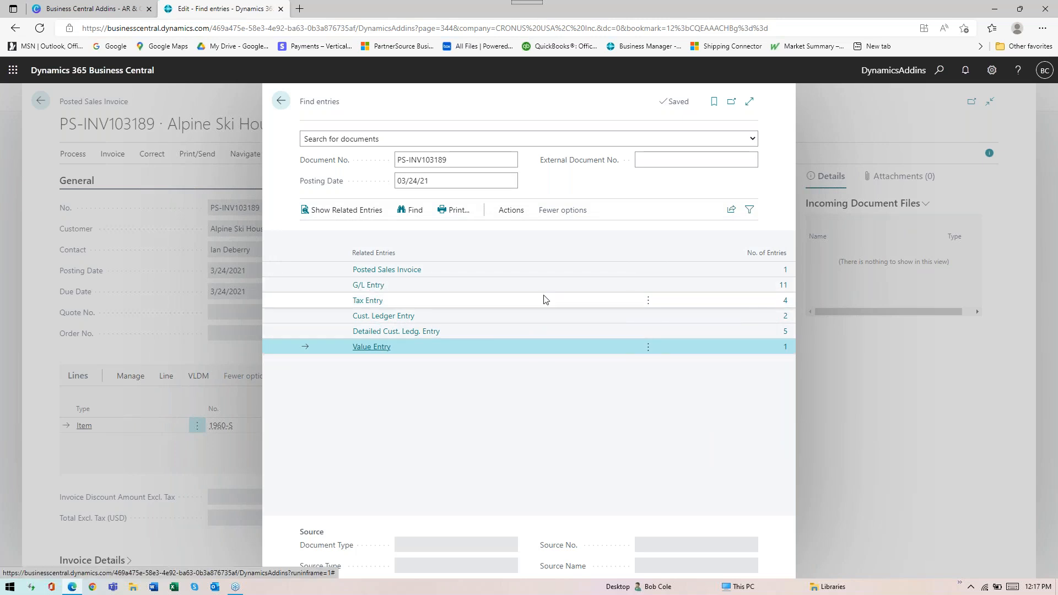
Check the Department Code on the invoice's related G/L entries, and return to the posted invoice
{"action": "left_click", "coordinate": [783, 285]}
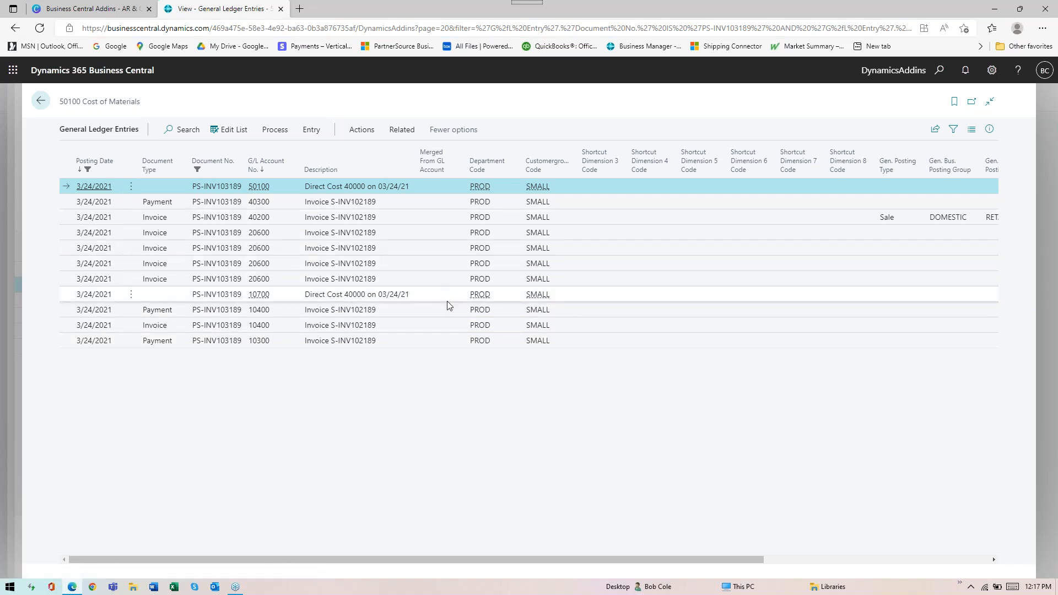
{"action": "left_click", "coordinate": [40, 101]}
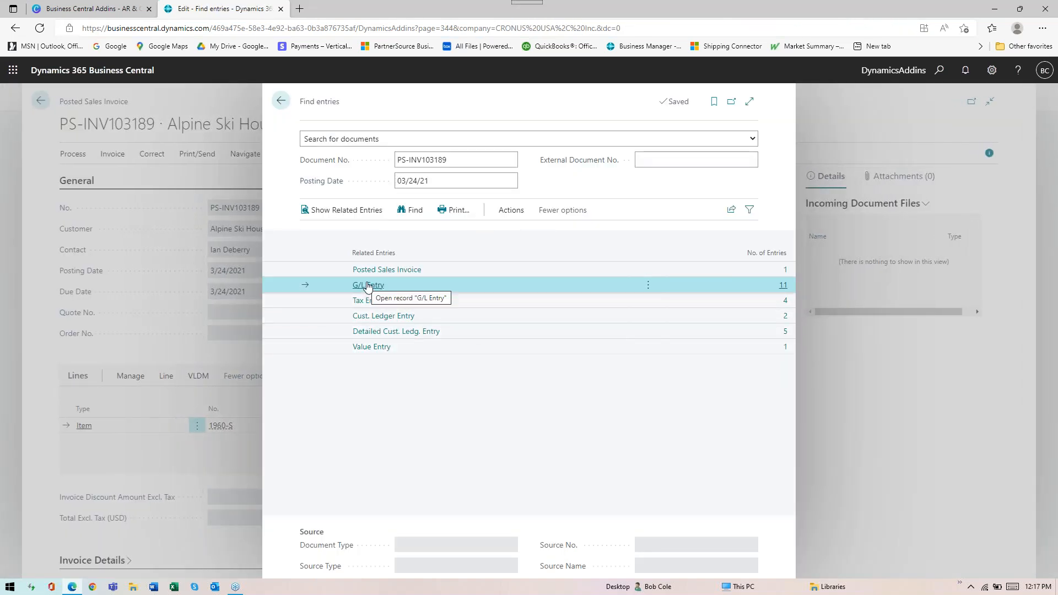
{"action": "left_click", "coordinate": [782, 285]}
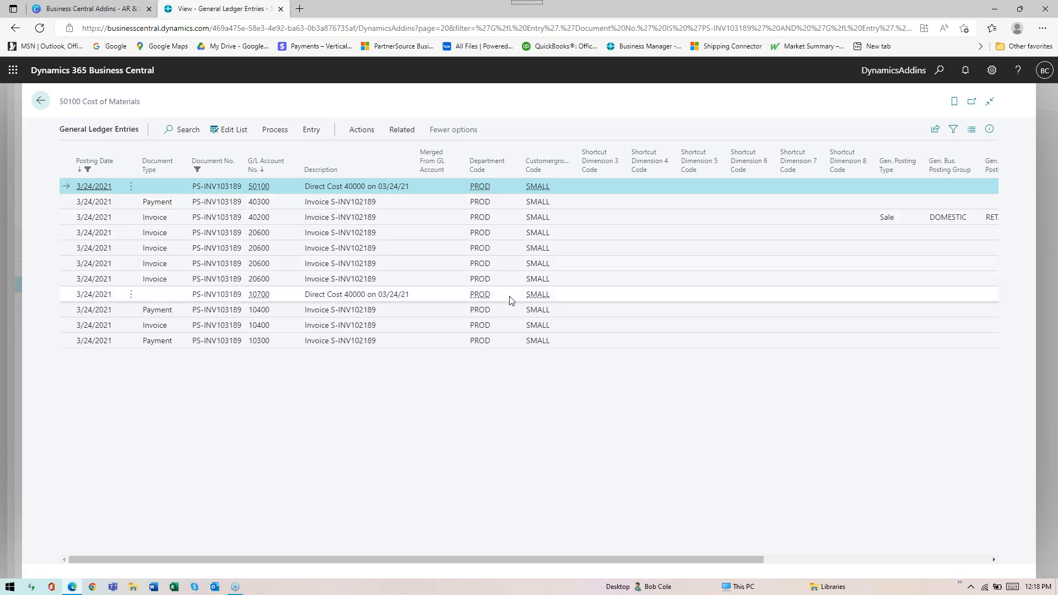
{"action": "key", "text": "Escape"}
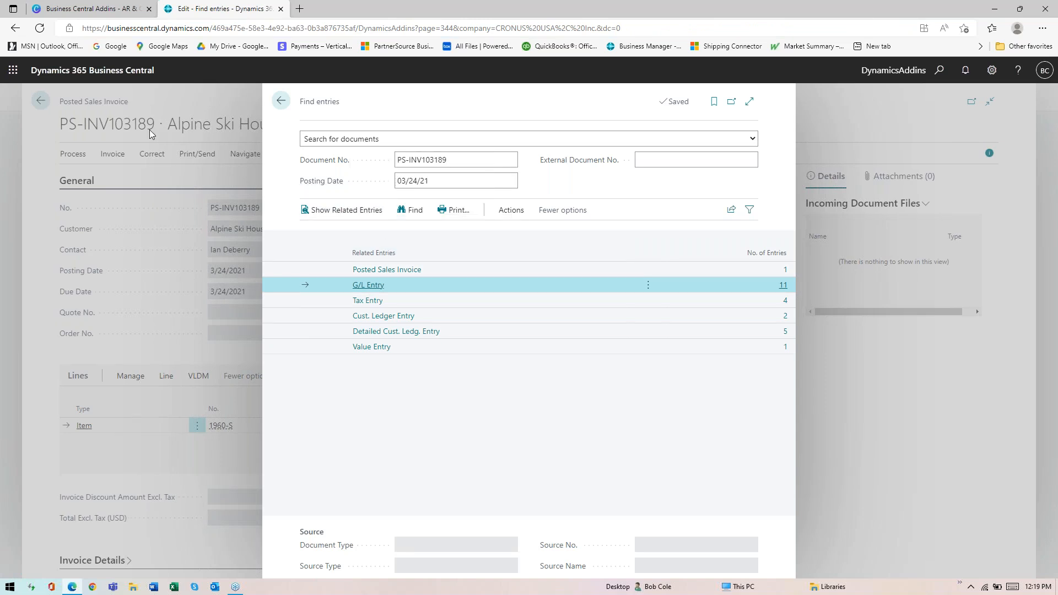
{"action": "left_click", "coordinate": [280, 101]}
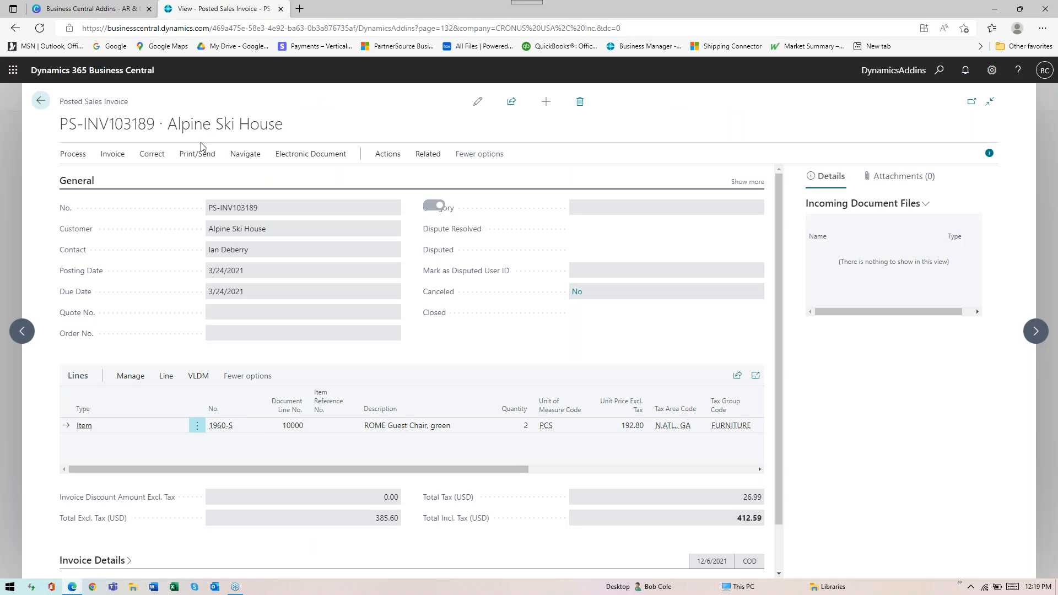
Verify the DEPARTMENT value in the invoice header's dimension set entries, and close the list
{"action": "left_click", "coordinate": [126, 165]}
{"action": "left_click", "coordinate": [156, 177]}
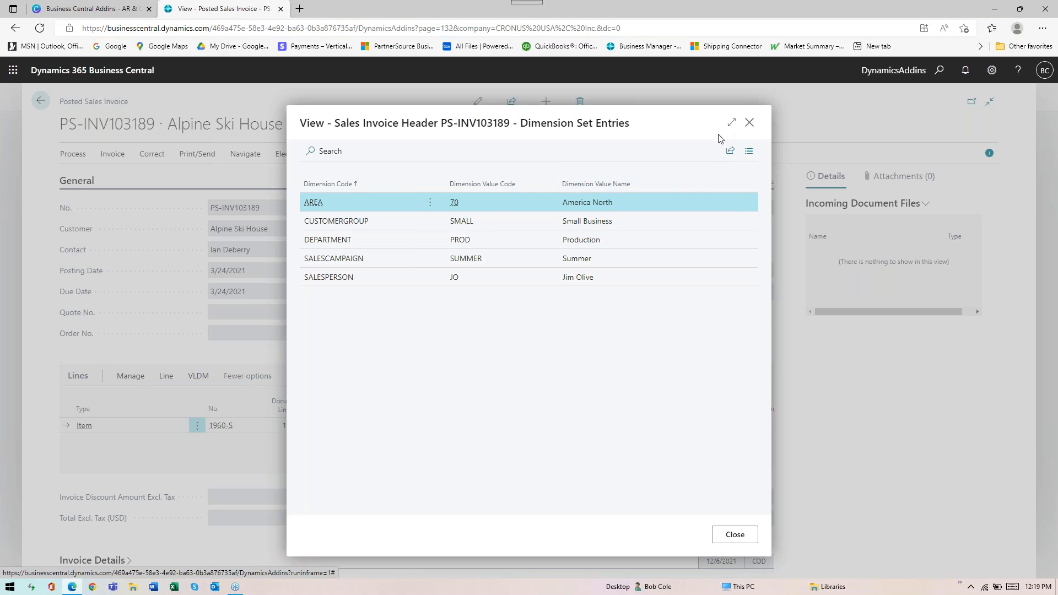
{"action": "left_click", "coordinate": [749, 122]}
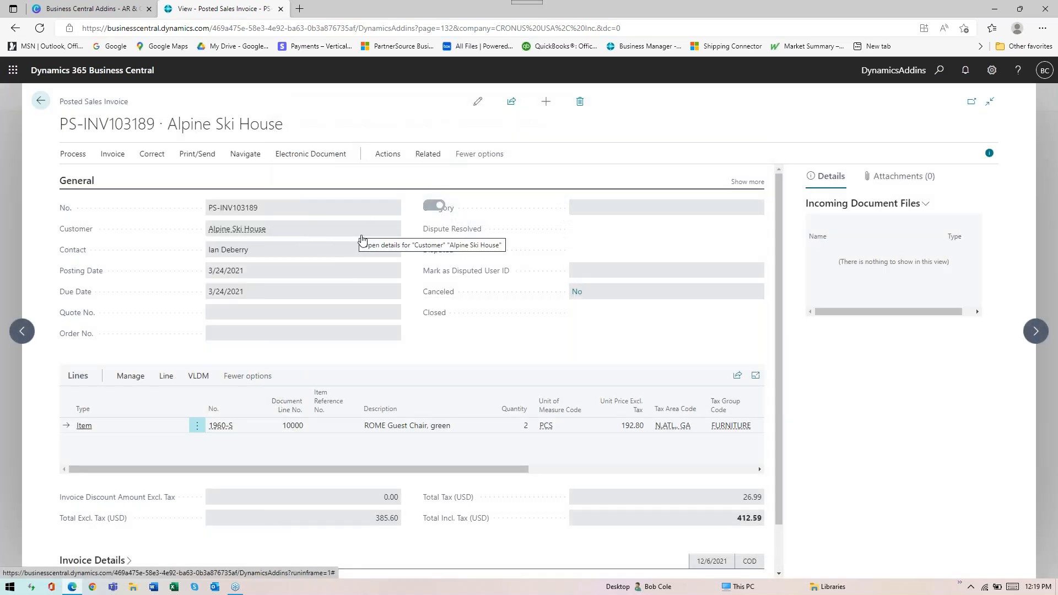
Find the invoice's related entries and open their VLDM Dimension Mgt History
{"action": "left_click", "coordinate": [386, 156]}
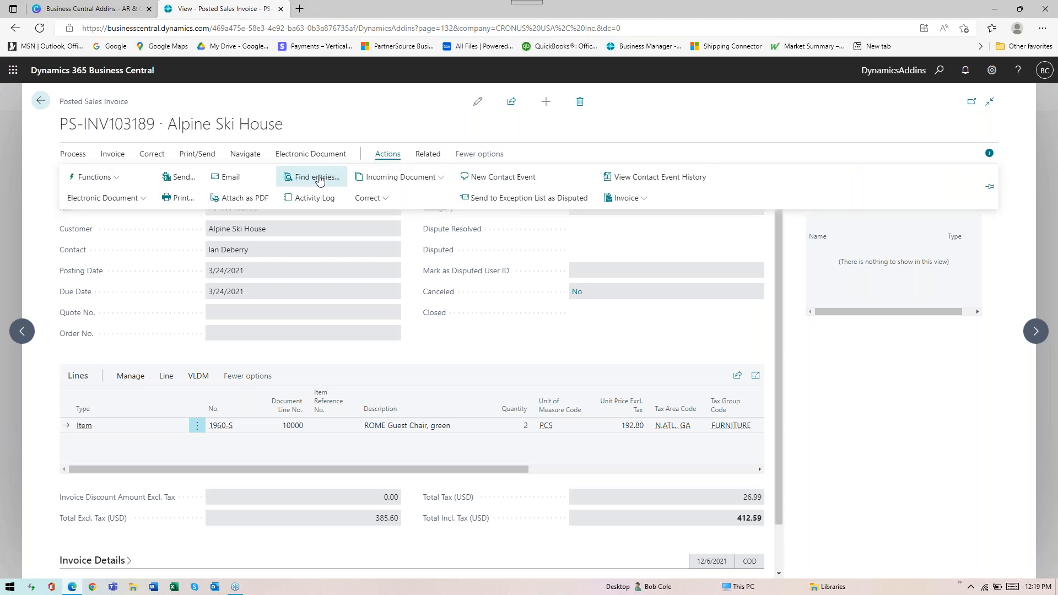
{"action": "left_click", "coordinate": [318, 178]}
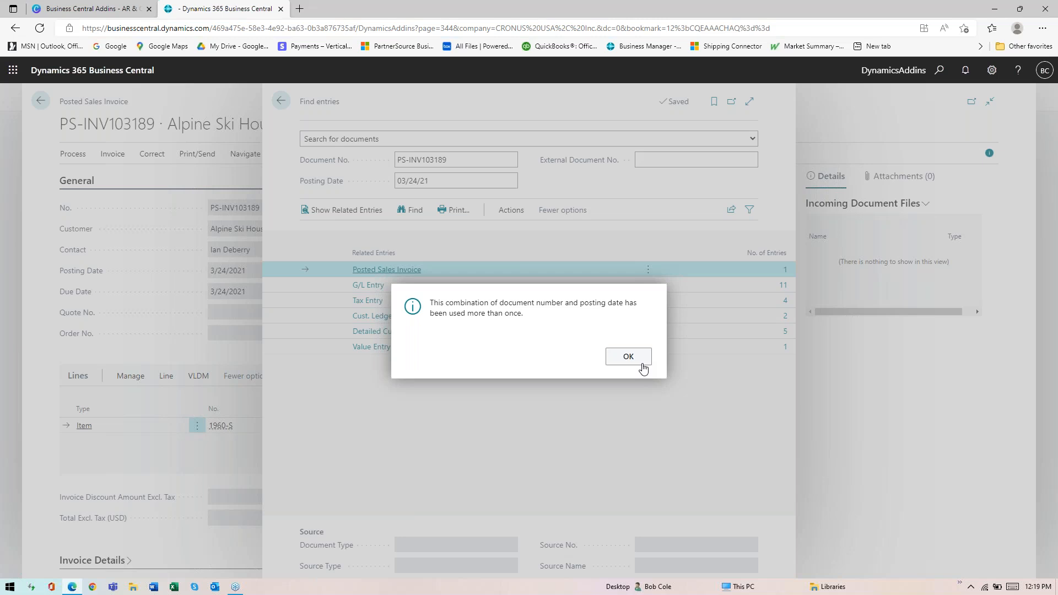
{"action": "left_click", "coordinate": [628, 356]}
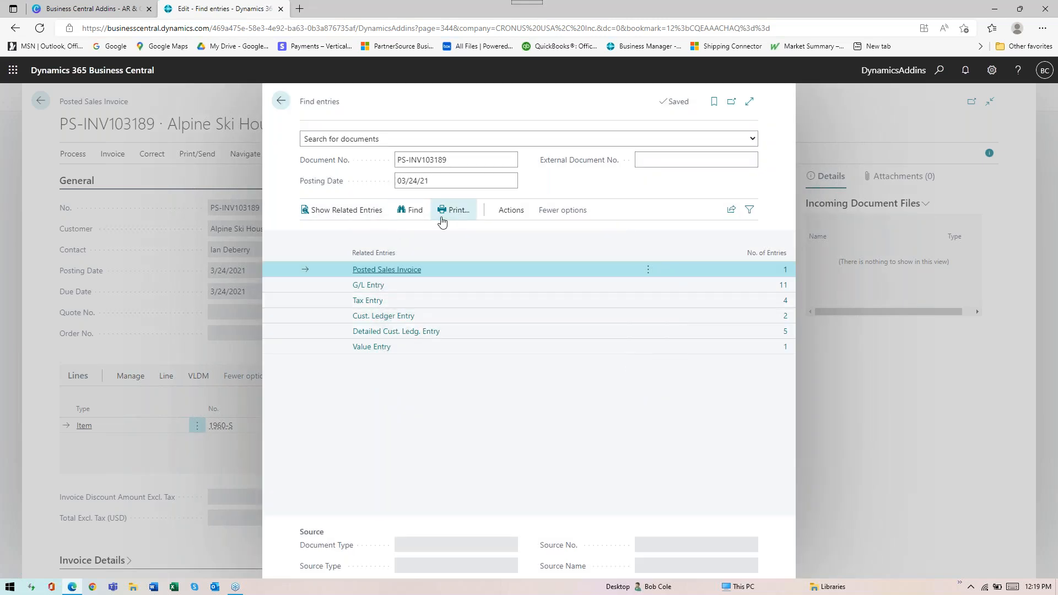
{"action": "left_click", "coordinate": [501, 216]}
{"action": "left_click", "coordinate": [326, 235]}
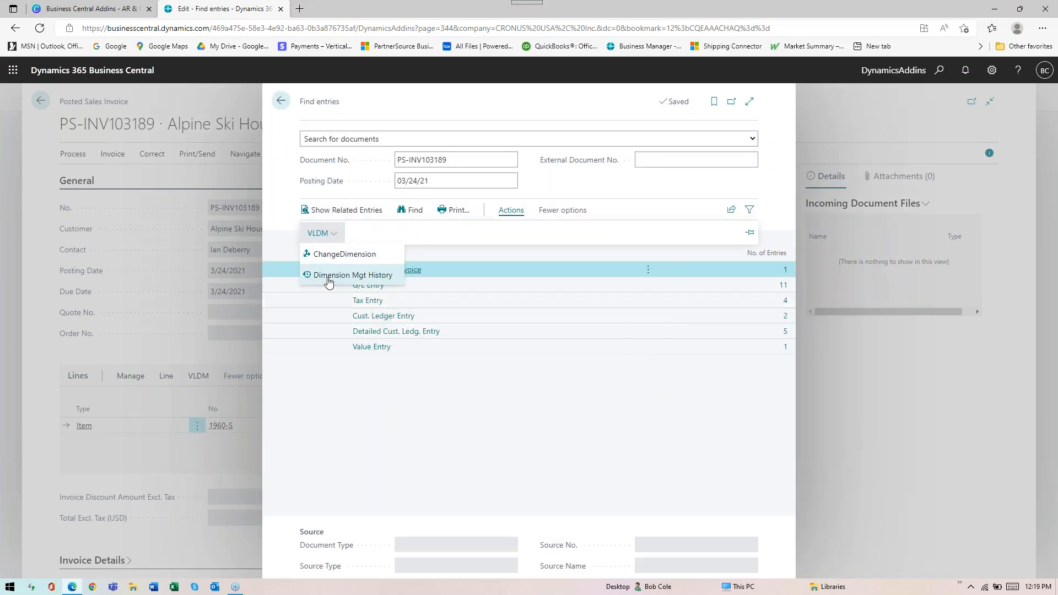
{"action": "left_click", "coordinate": [353, 275]}
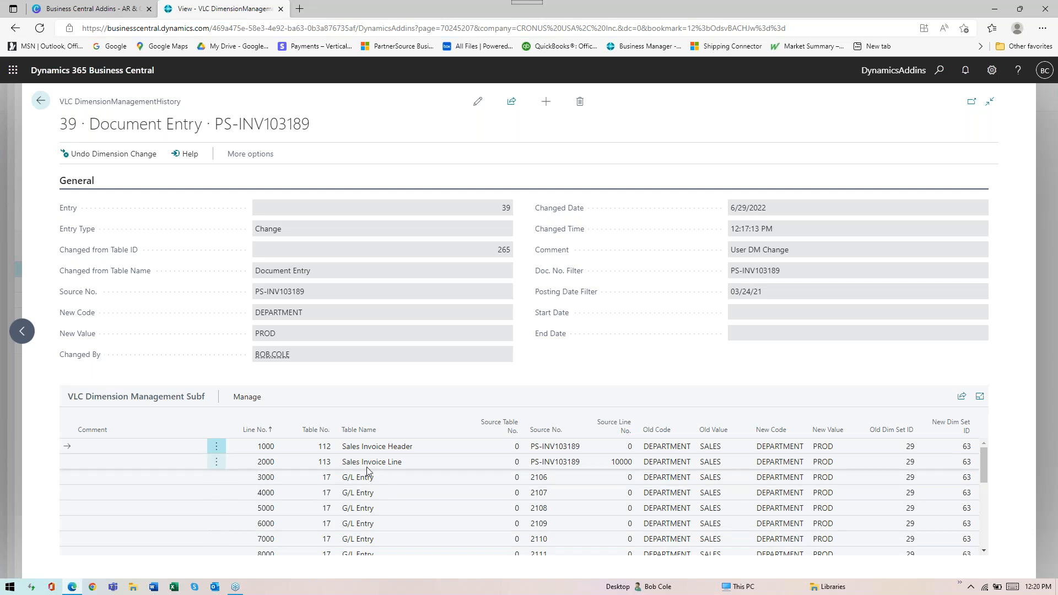
Examine the tables and the old and new DEPARTMENT values listed in the dimension change history lines
{"action": "left_click_drag", "start_coordinate": [373, 531], "coordinate": [375, 544]}
{"action": "scroll", "coordinate": [375, 532], "scroll_direction": "down", "scroll_amount": 5}
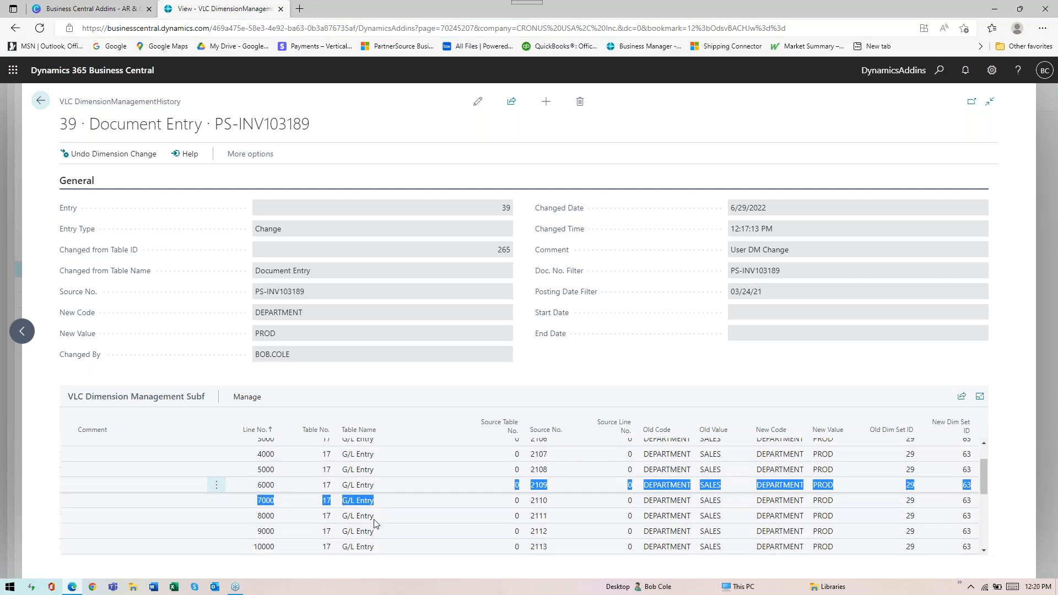
{"action": "scroll", "coordinate": [375, 521], "scroll_direction": "up", "scroll_amount": 3}
{"action": "scroll", "coordinate": [375, 521], "scroll_direction": "down", "scroll_amount": 3}
{"action": "scroll", "coordinate": [376, 521], "scroll_direction": "up", "scroll_amount": 5}
{"action": "scroll", "coordinate": [375, 518], "scroll_direction": "up", "scroll_amount": 4}
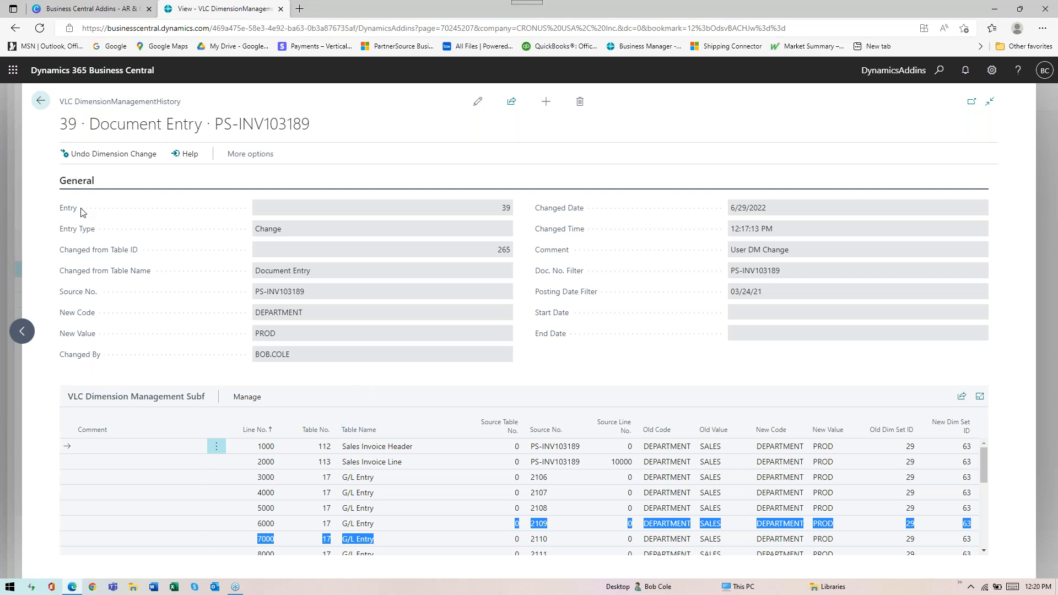
Undo the invoice's dimension change from history entry 39, and close the history record
{"action": "left_click", "coordinate": [94, 156]}
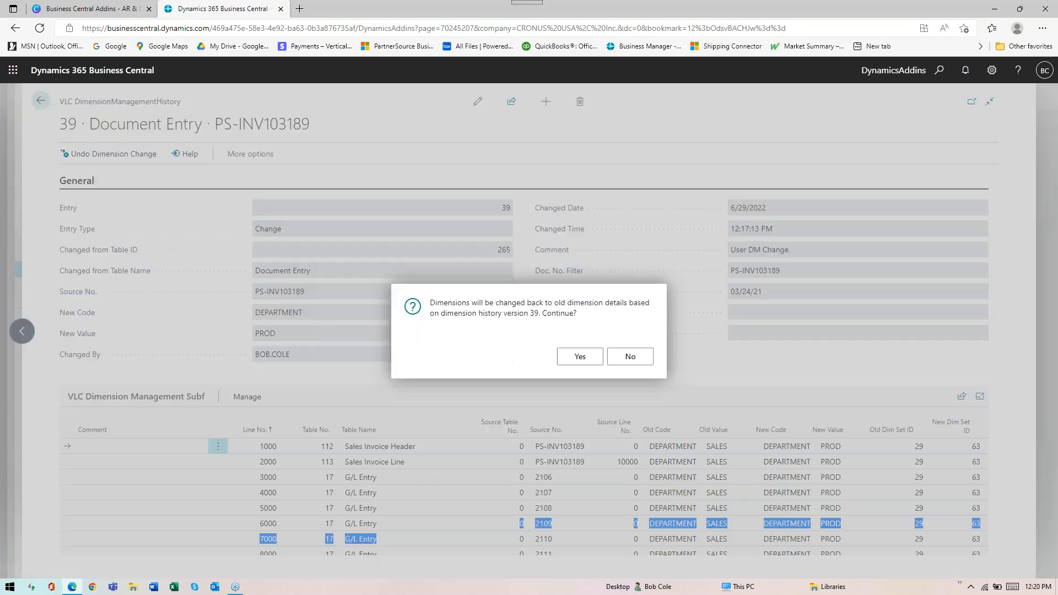
{"action": "left_click", "coordinate": [569, 359]}
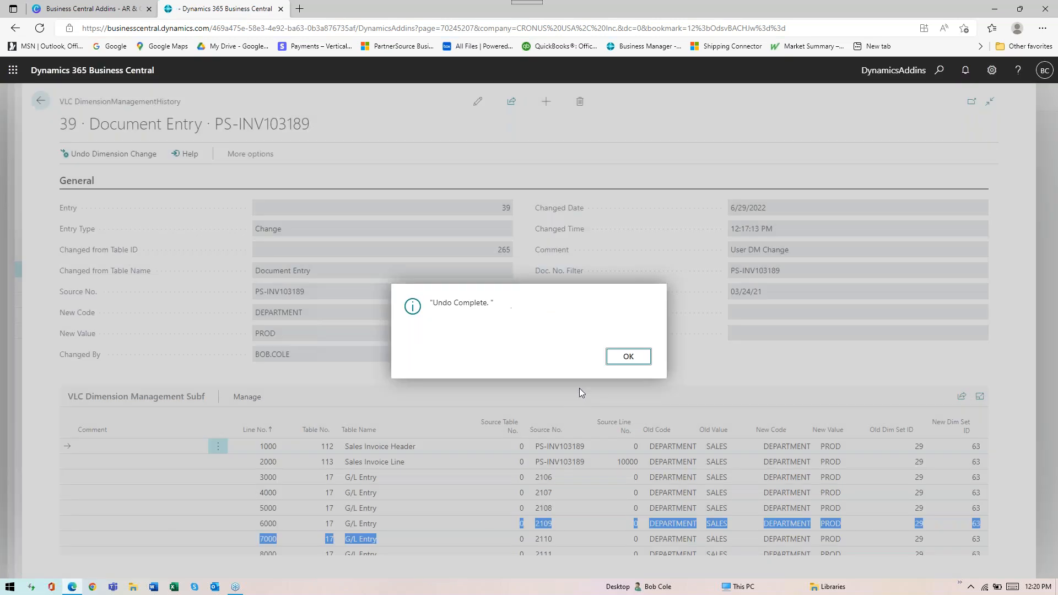
{"action": "left_click", "coordinate": [622, 360]}
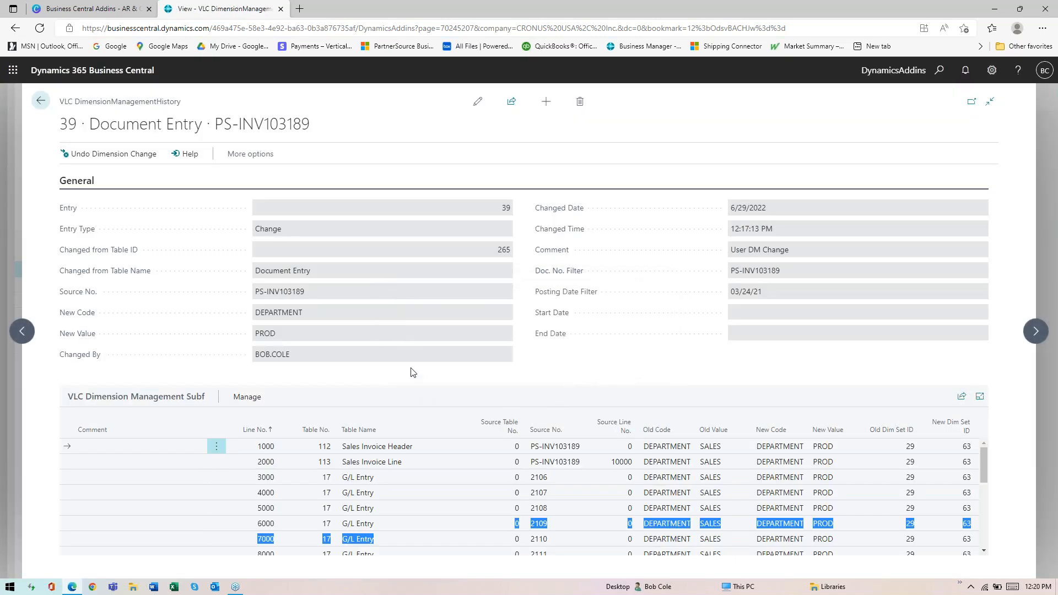
{"action": "key", "text": "Escape"}
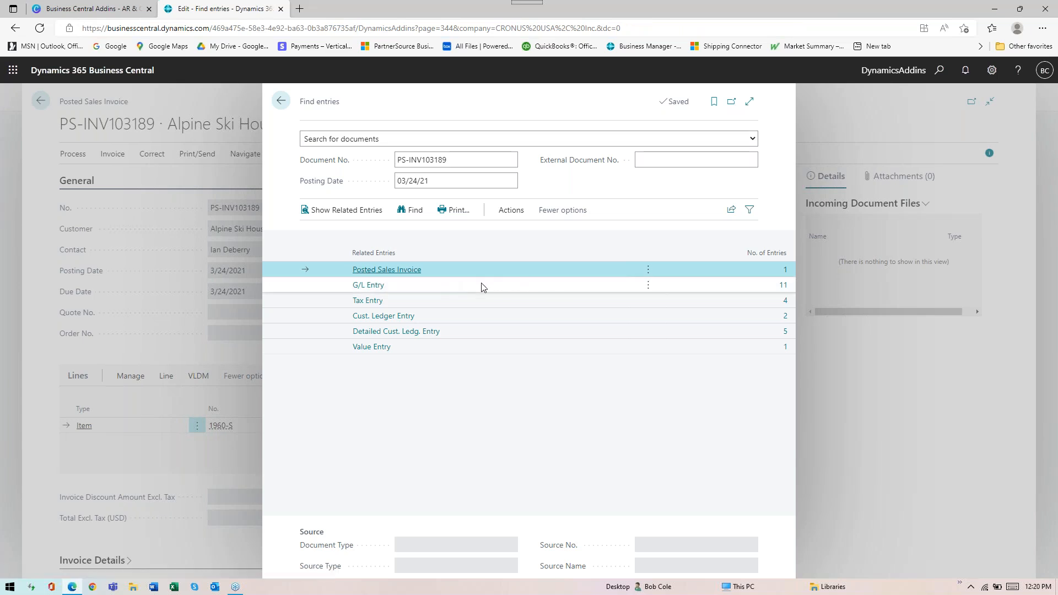
Check the Department Code on the G/L entries related to PS-INV103189, and return to the posted invoice
{"action": "left_click", "coordinate": [782, 287]}
{"action": "left_click", "coordinate": [782, 288]}
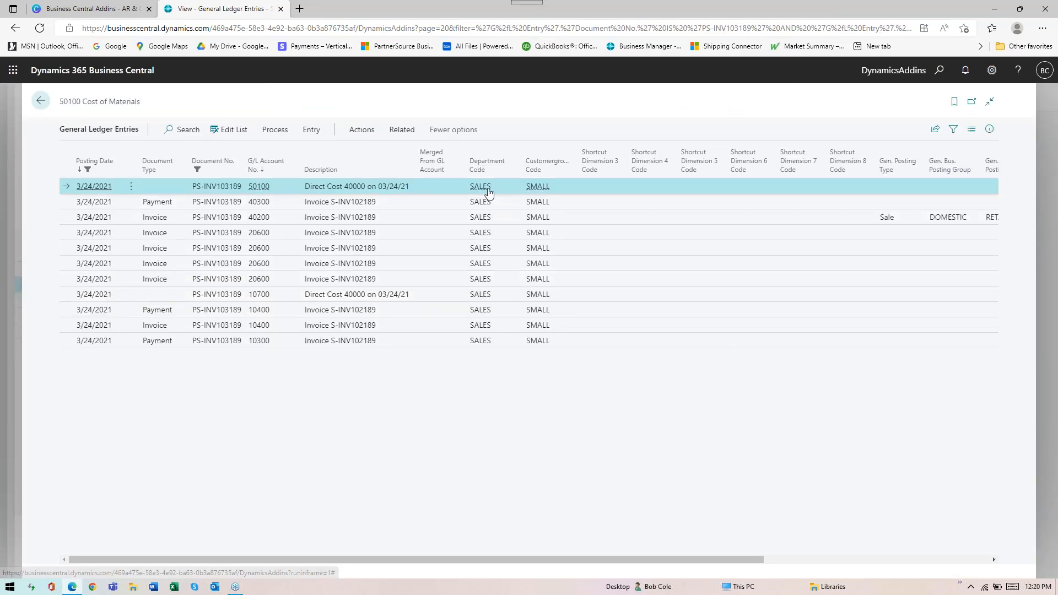
{"action": "key", "text": "Escape"}
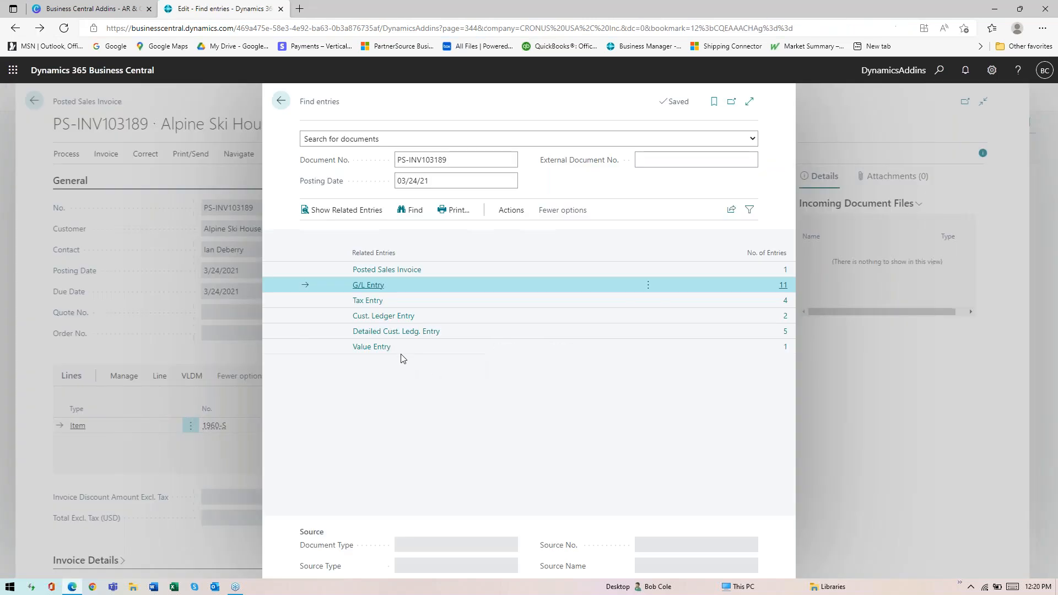
{"action": "key", "text": "Escape"}
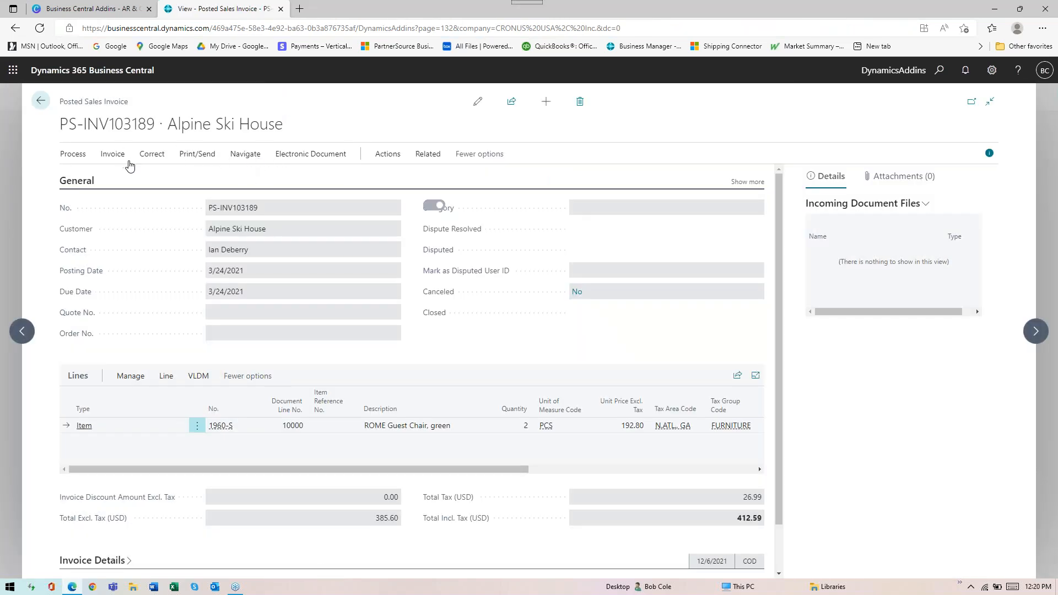
Verify the DEPARTMENT value in the invoice header's dimension set entries, and return to the posted sales invoices list
{"action": "left_click", "coordinate": [113, 155]}
{"action": "left_click", "coordinate": [163, 178]}
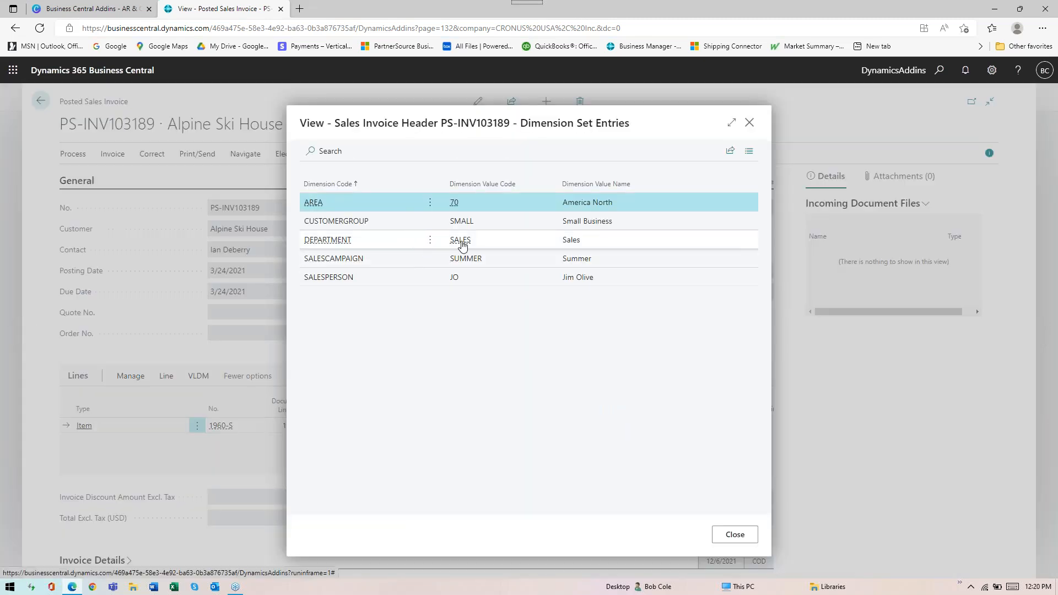
{"action": "key", "text": "Escape"}
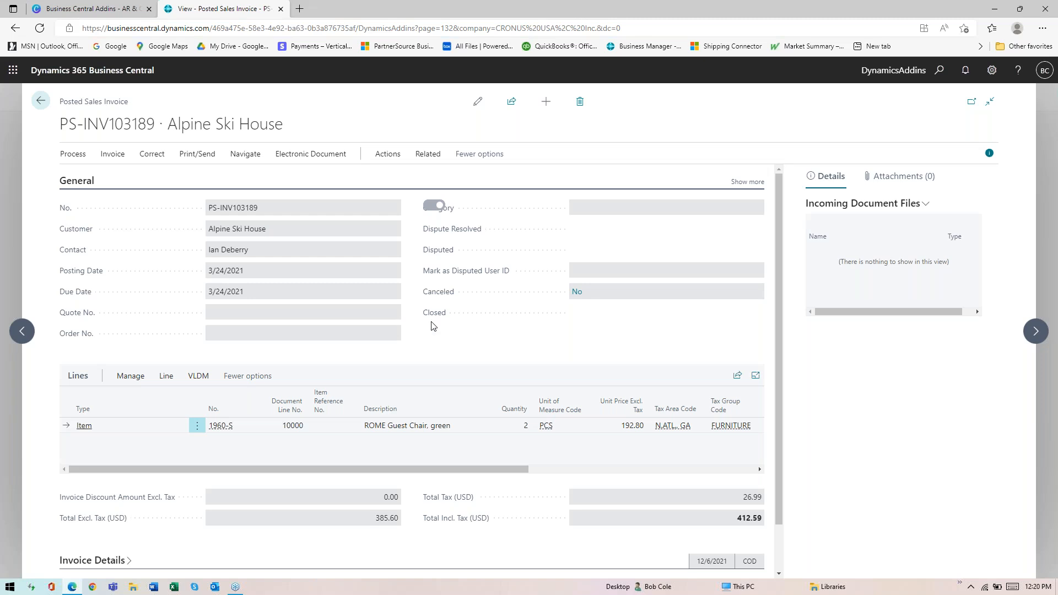
{"action": "key", "text": "Escape"}
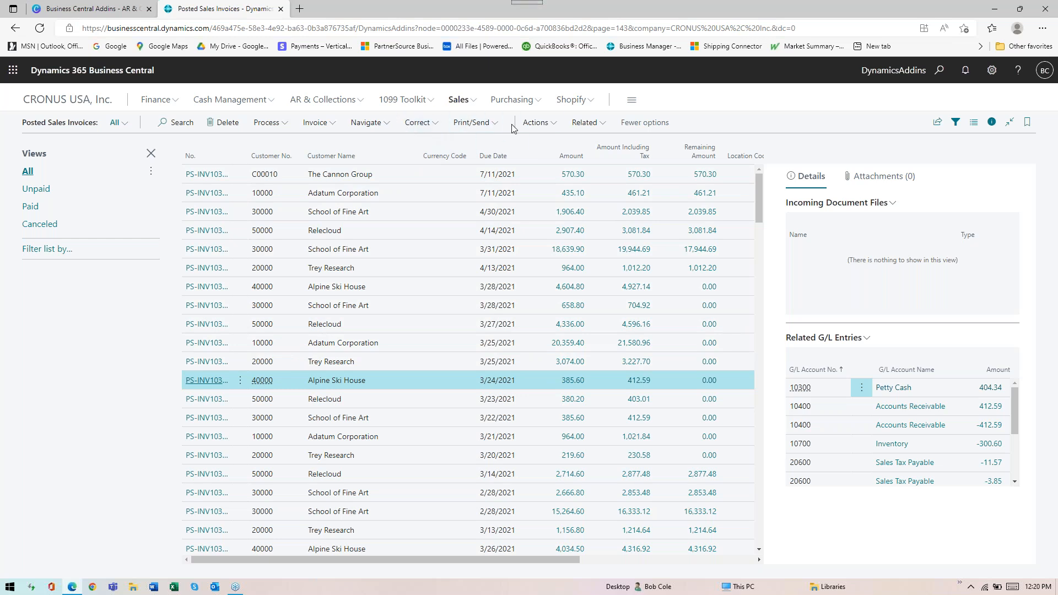
View the new-dimension options of Batch Navigate Change Dimension for the selected Alpine Ski House invoice, and close them without choosing a dimension
{"action": "left_click", "coordinate": [533, 124]}
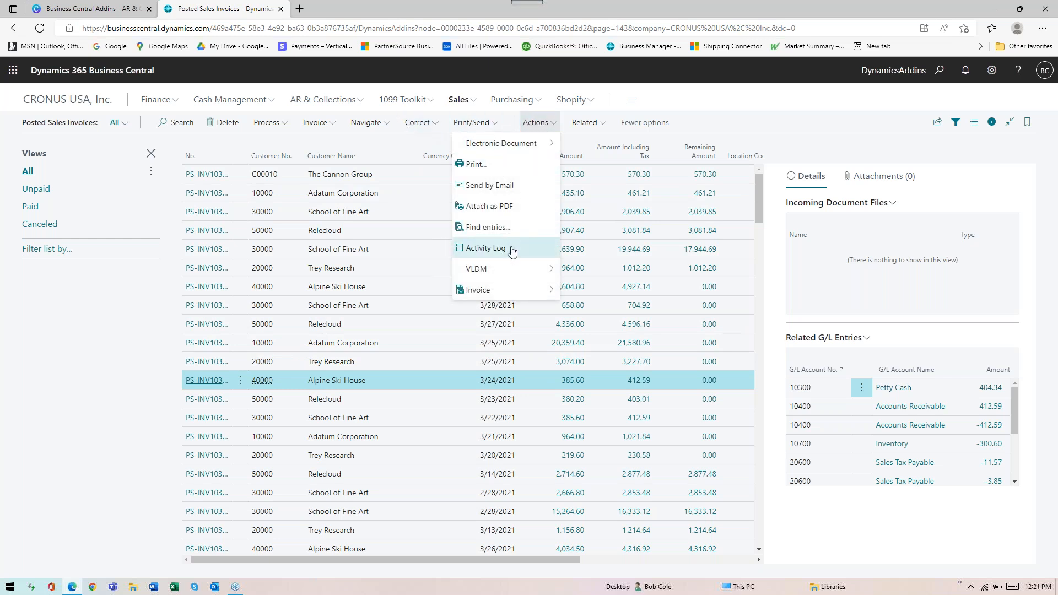
{"action": "mouse_move", "coordinate": [529, 275]}
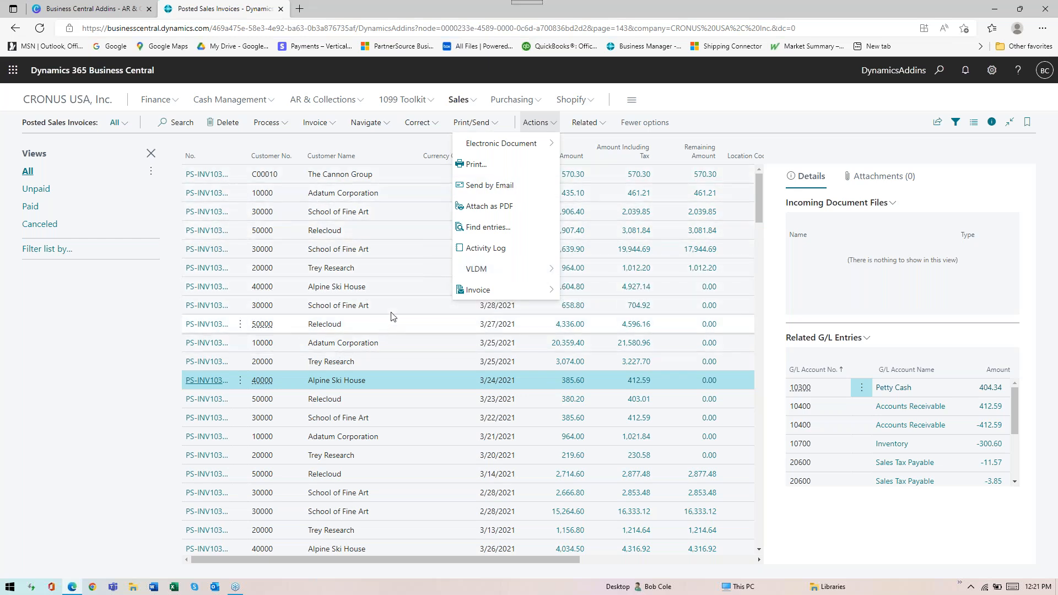
{"action": "mouse_move", "coordinate": [521, 269]}
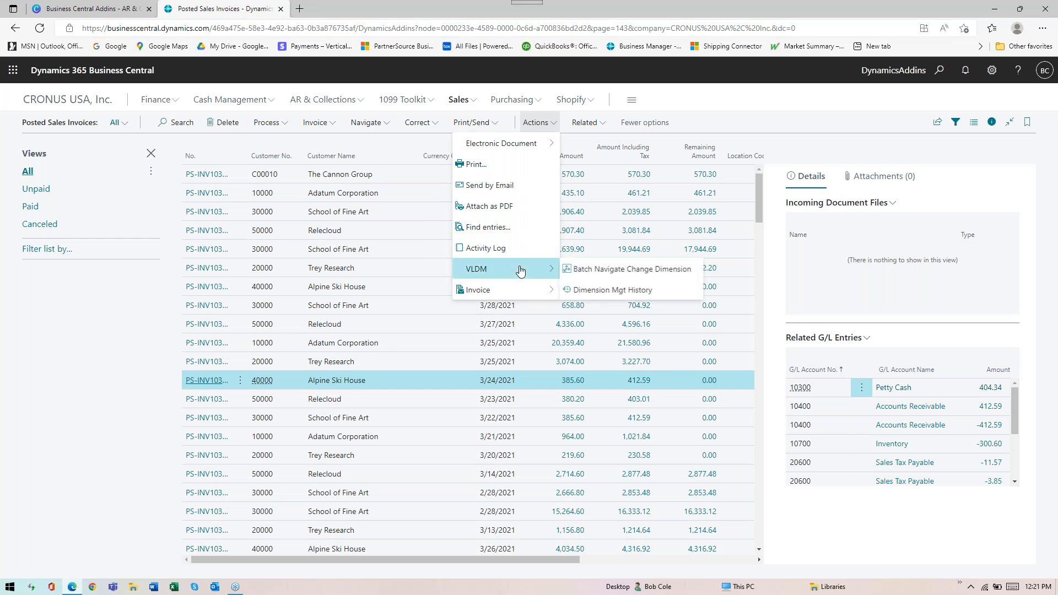
{"action": "left_click", "coordinate": [601, 274]}
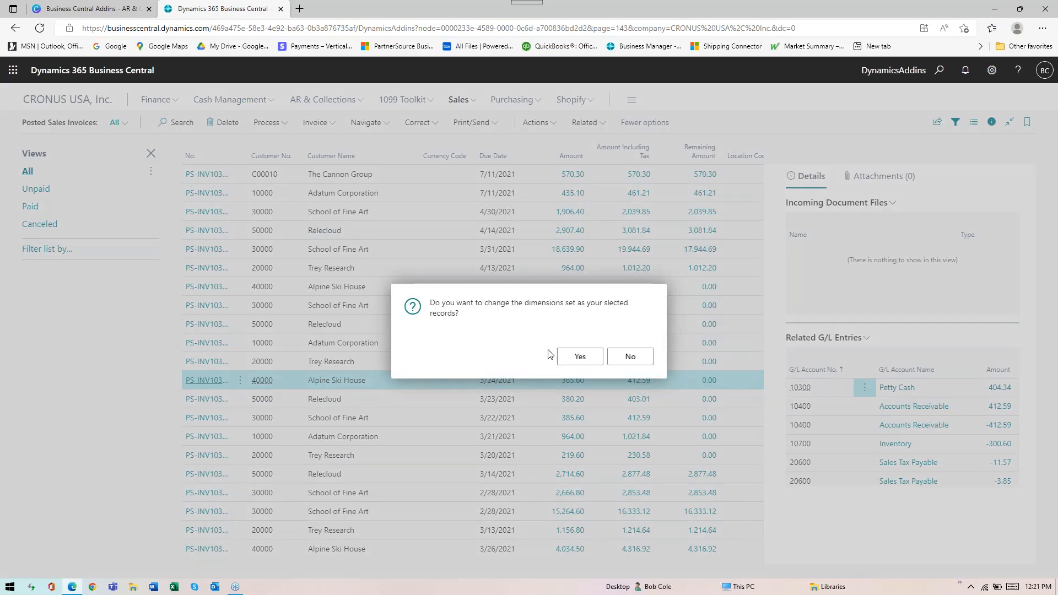
{"action": "left_click", "coordinate": [576, 357]}
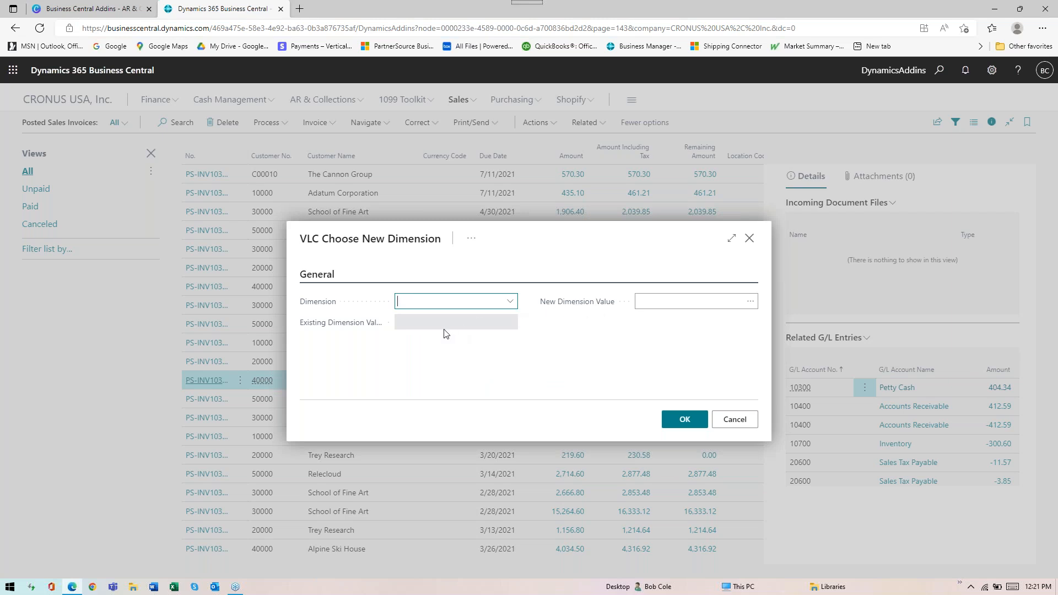
{"action": "left_click", "coordinate": [751, 239]}
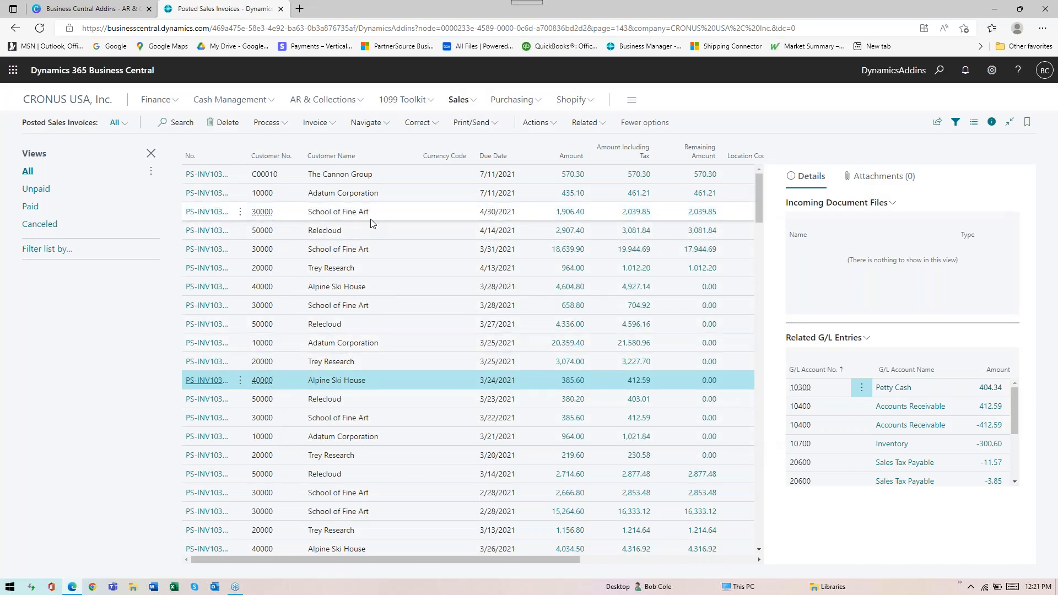
Review the customer ledger entries behind the School of Fine Art balance, and return to the customer list
{"action": "left_click", "coordinate": [361, 213]}
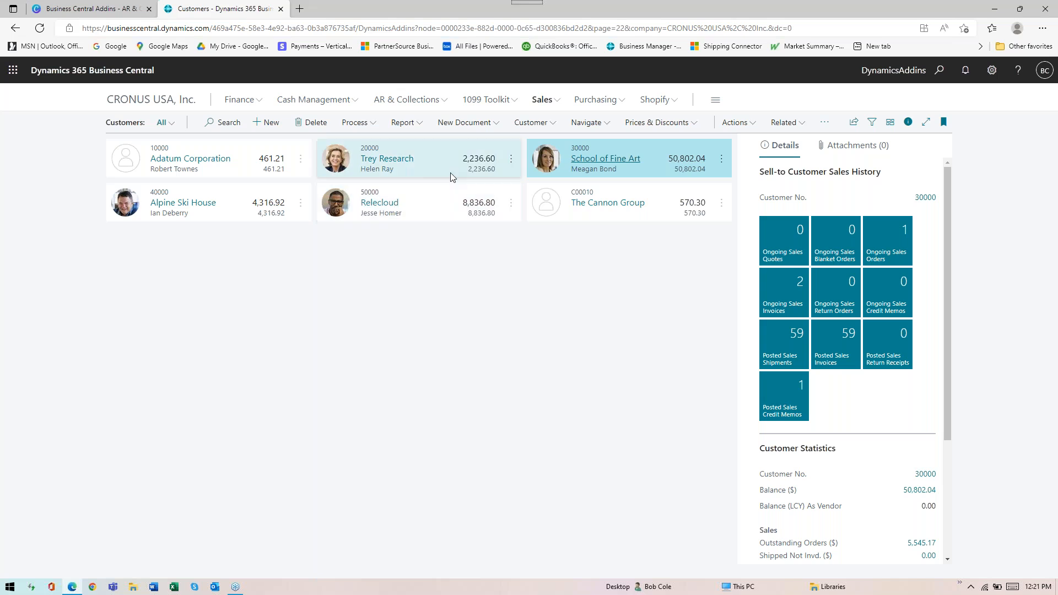
{"action": "left_click", "coordinate": [598, 162]}
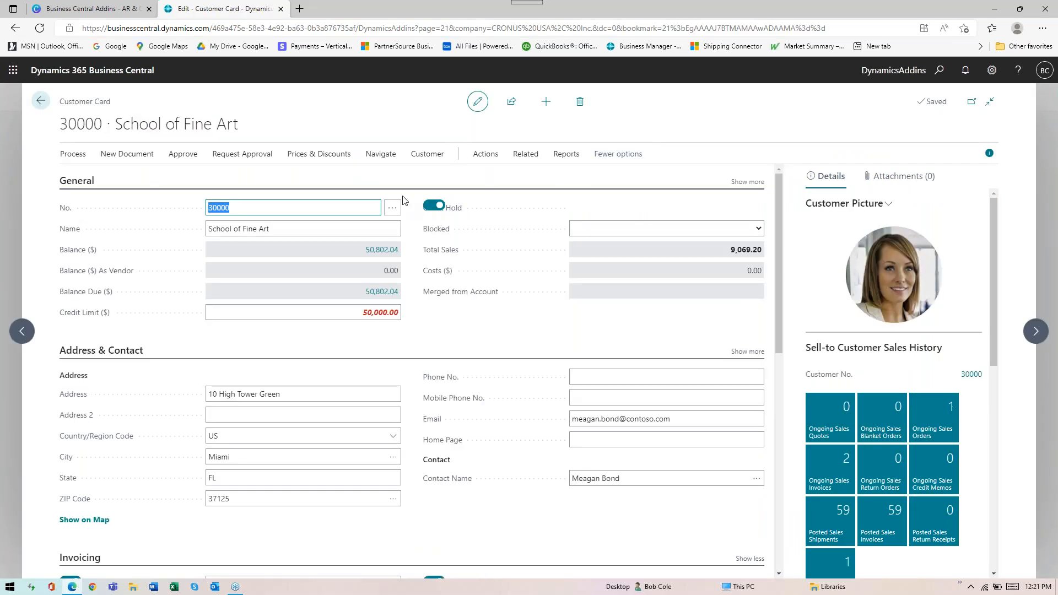
{"action": "left_click", "coordinate": [387, 253]}
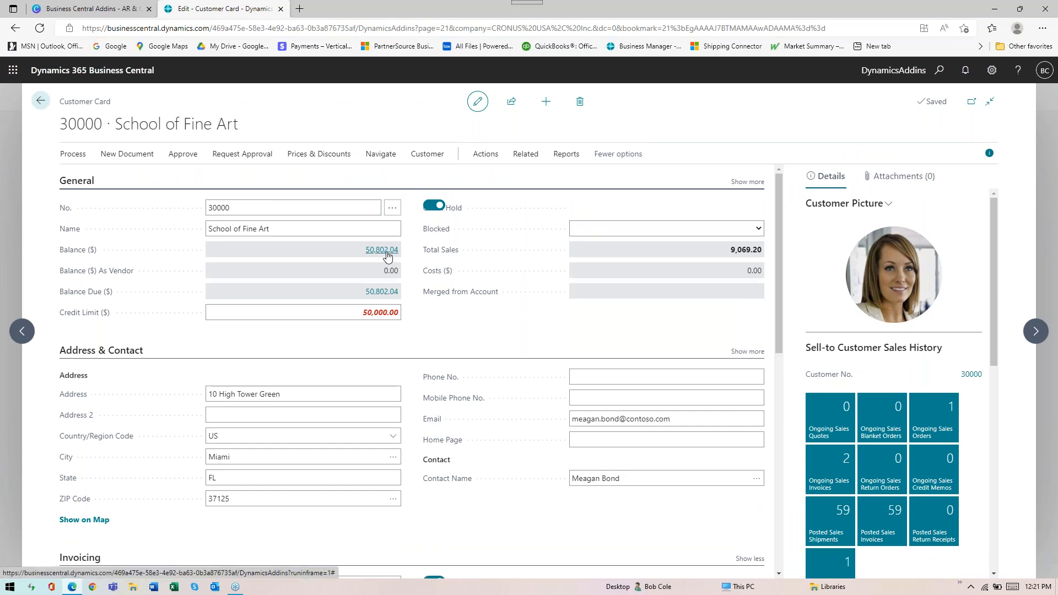
{"action": "left_click", "coordinate": [386, 253]}
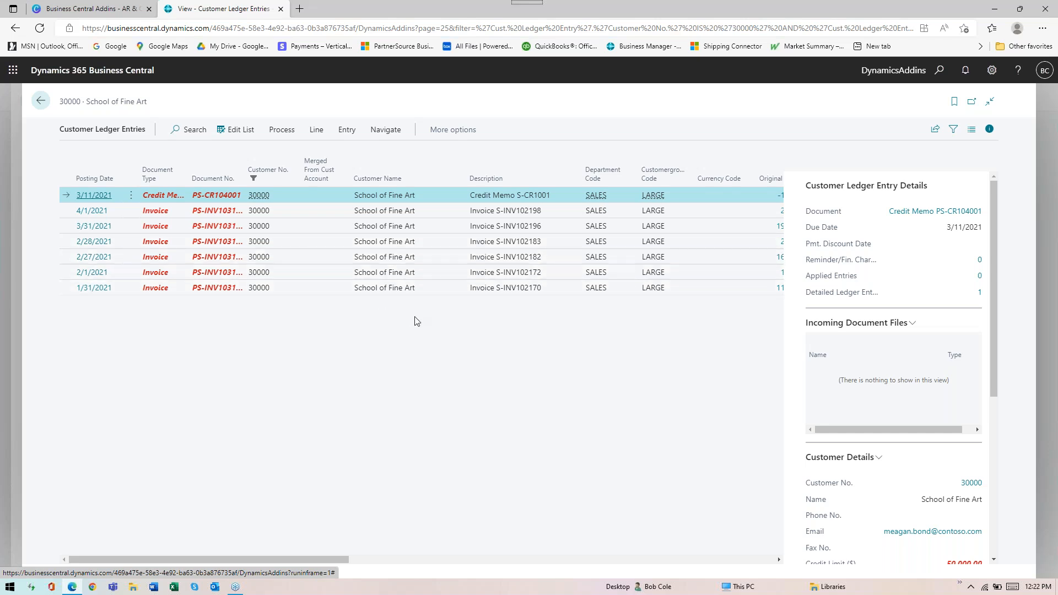
{"action": "key", "text": "alt+Left"}
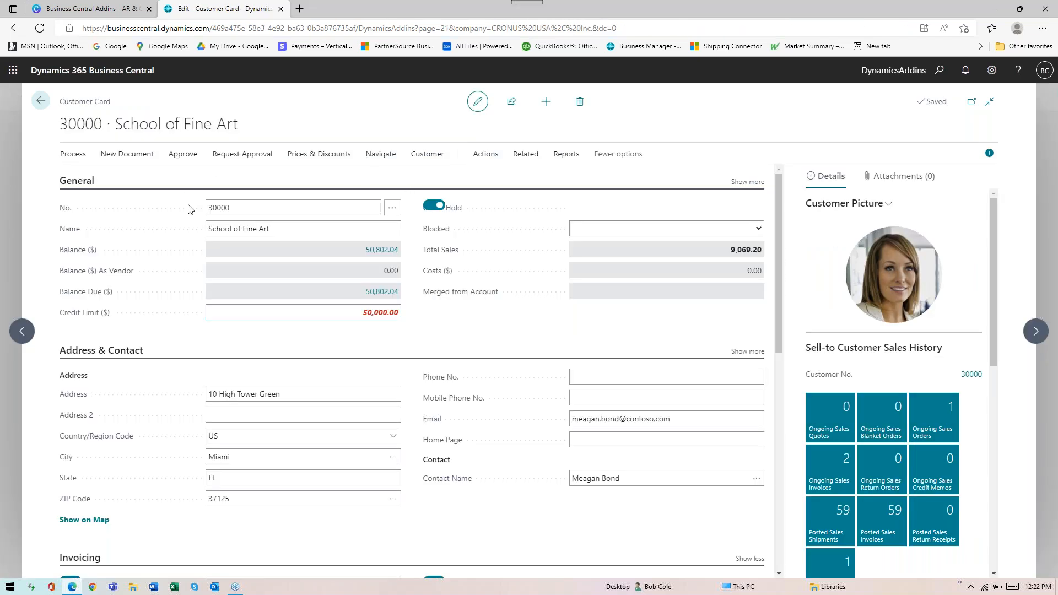
{"action": "key", "text": "Escape"}
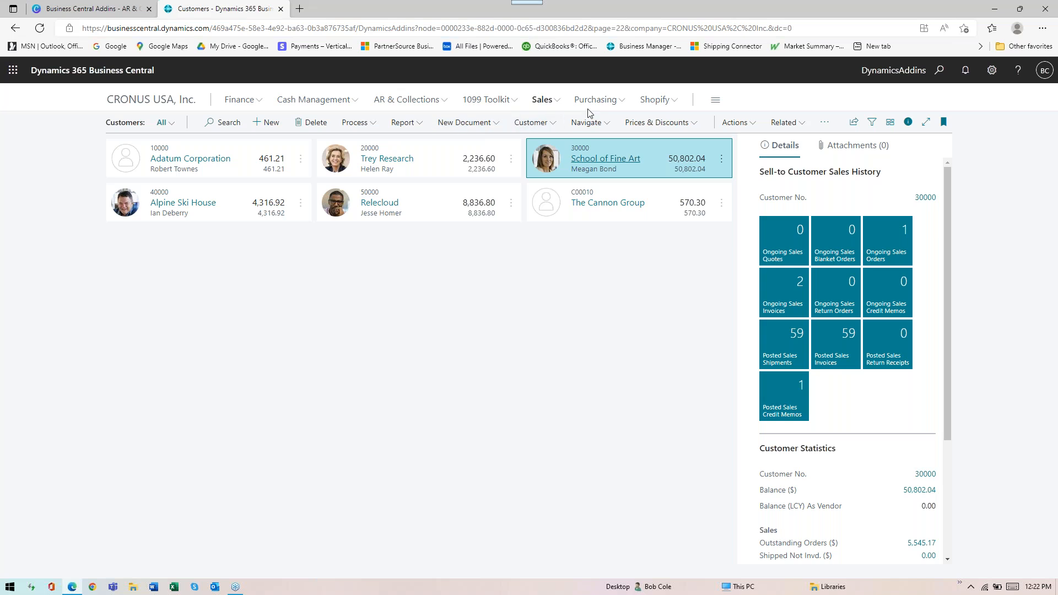
{"action": "left_click", "coordinate": [728, 122]}
{"action": "mouse_move", "coordinate": [723, 229]}
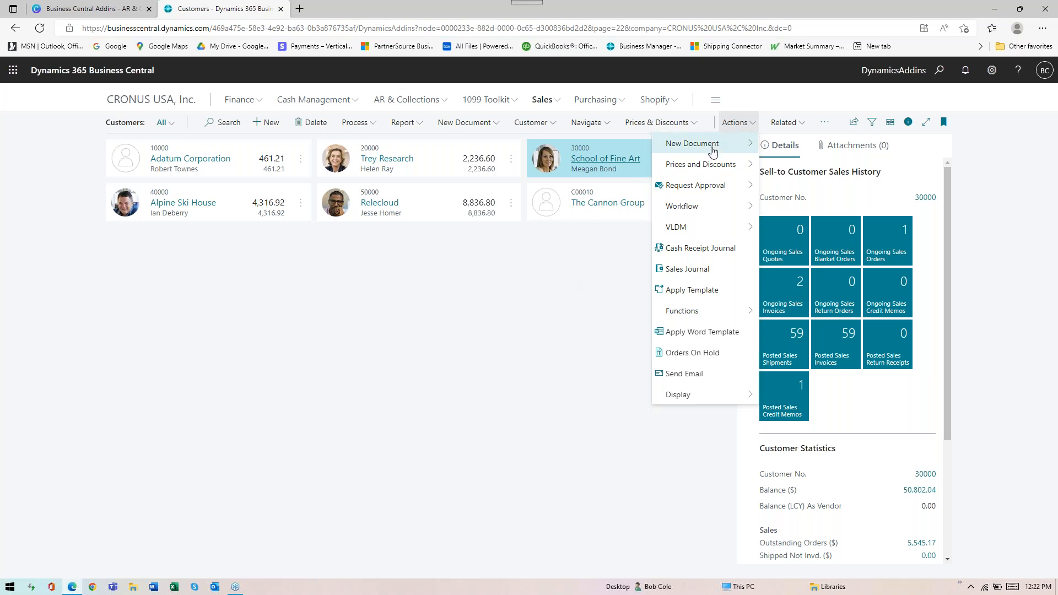
{"action": "left_click", "coordinate": [890, 97]}
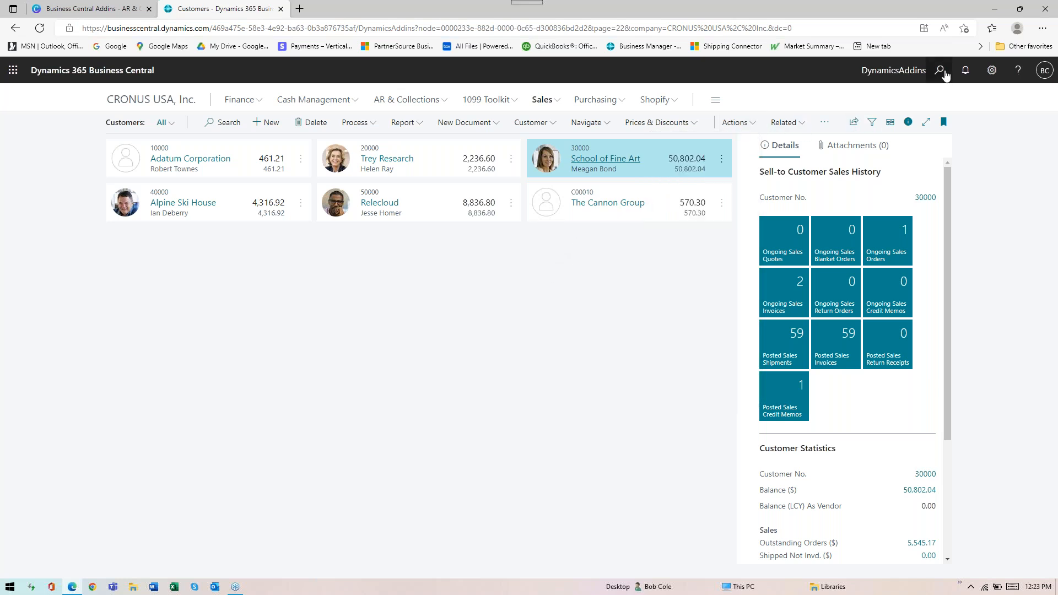
Find the Dimension Management Setup page, review its general and subscription settings, and close it
{"action": "left_click", "coordinate": [941, 71]}
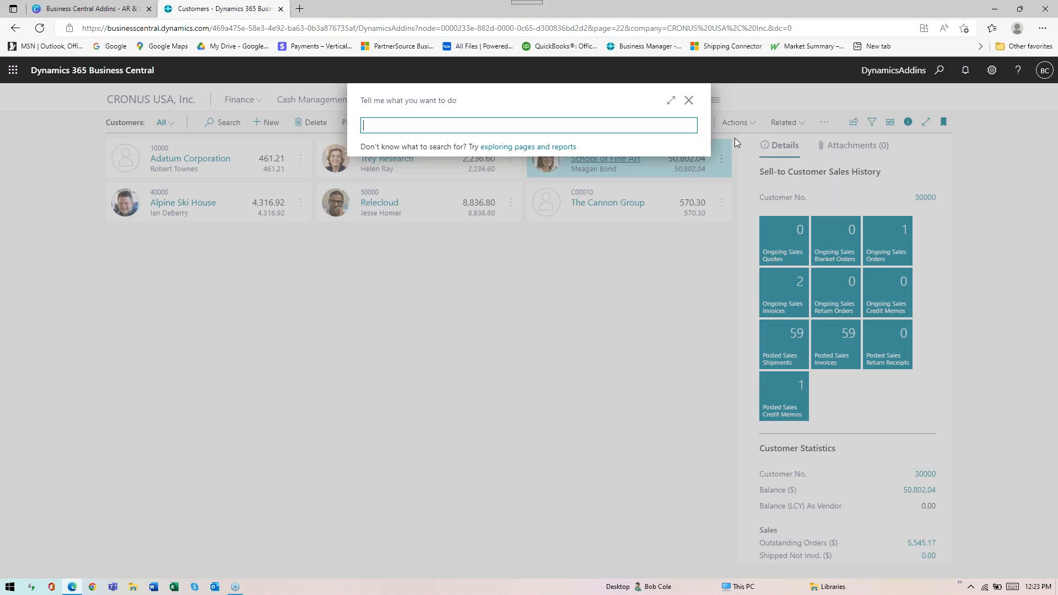
{"action": "type", "text": "dimension managem"}
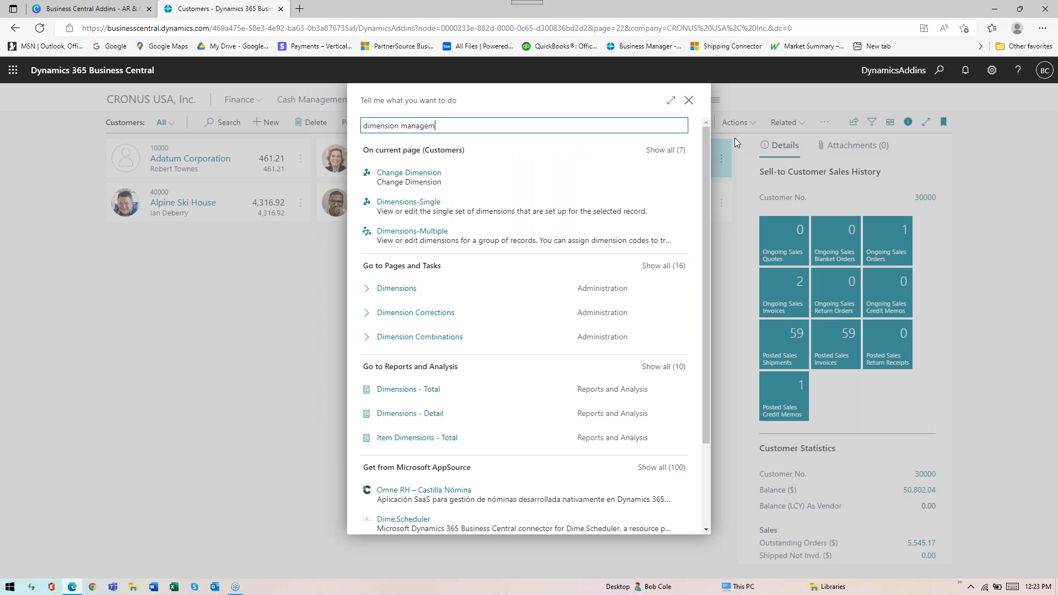
{"action": "type", "text": "ent s"}
{"action": "left_click", "coordinate": [435, 172]}
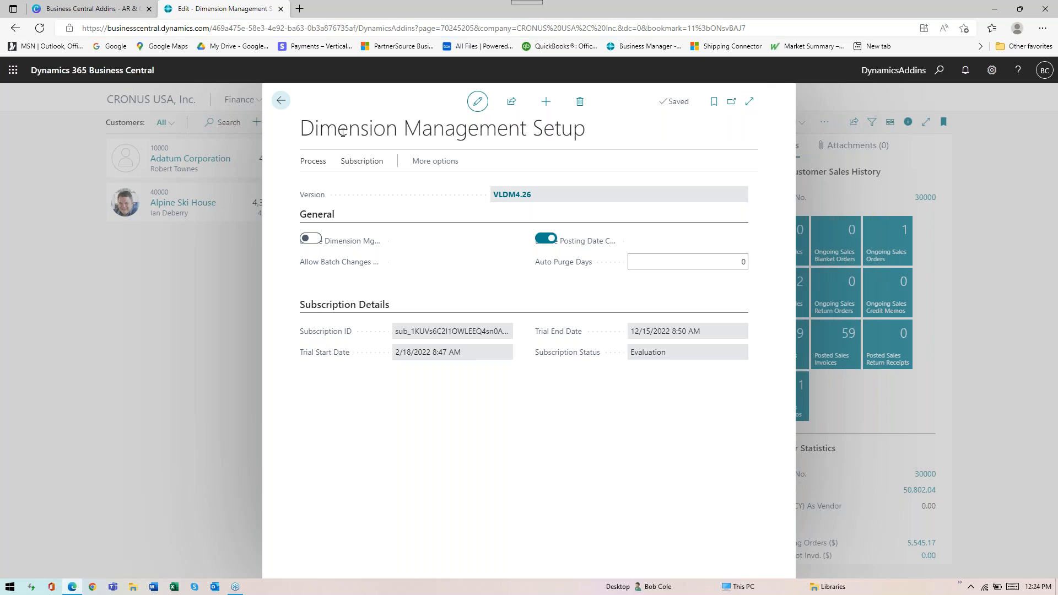
{"action": "left_click", "coordinate": [281, 100]}
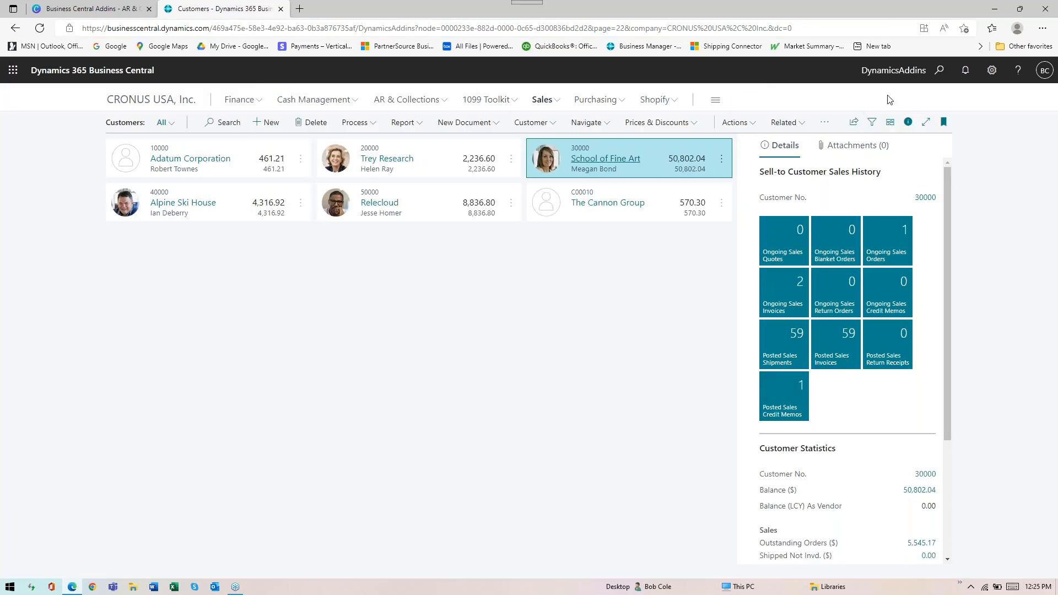
Open the Dimension Management History List and sort it by Changed Date in descending order
{"action": "left_click", "coordinate": [939, 70]}
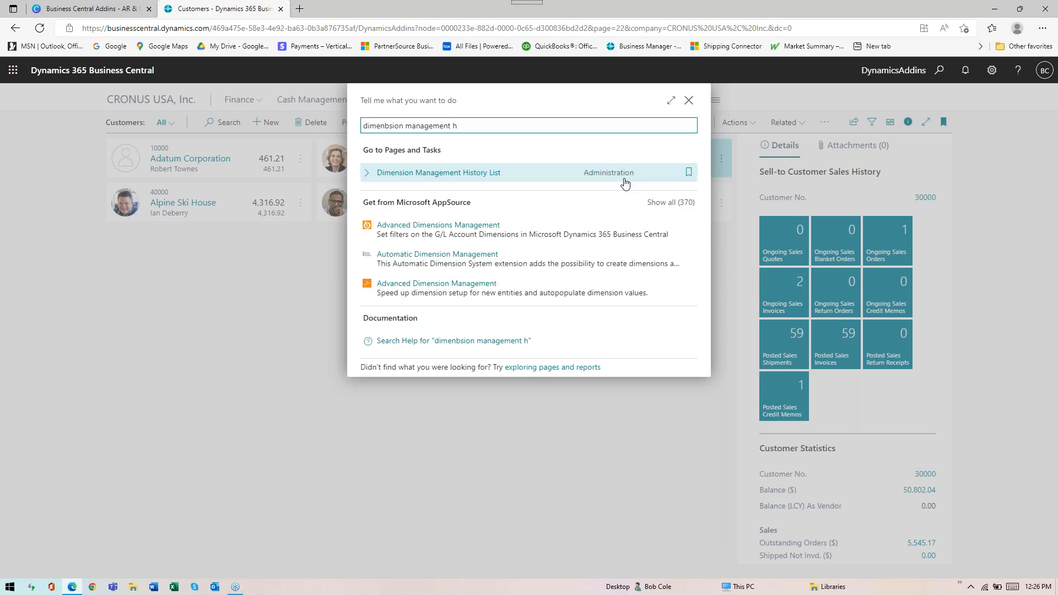
{"action": "left_click", "coordinate": [464, 175]}
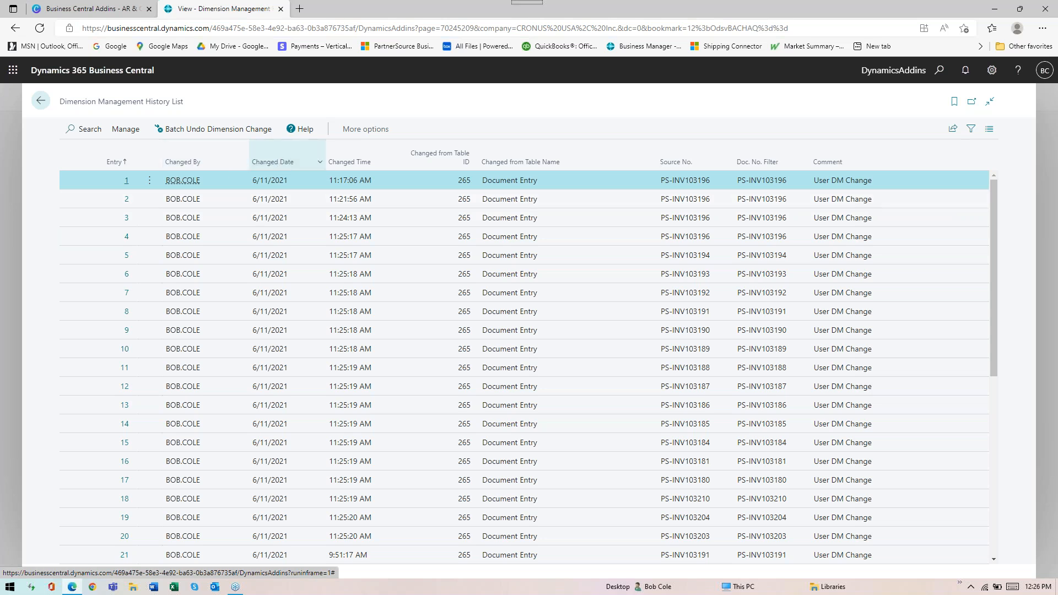
{"action": "left_click", "coordinate": [293, 162]}
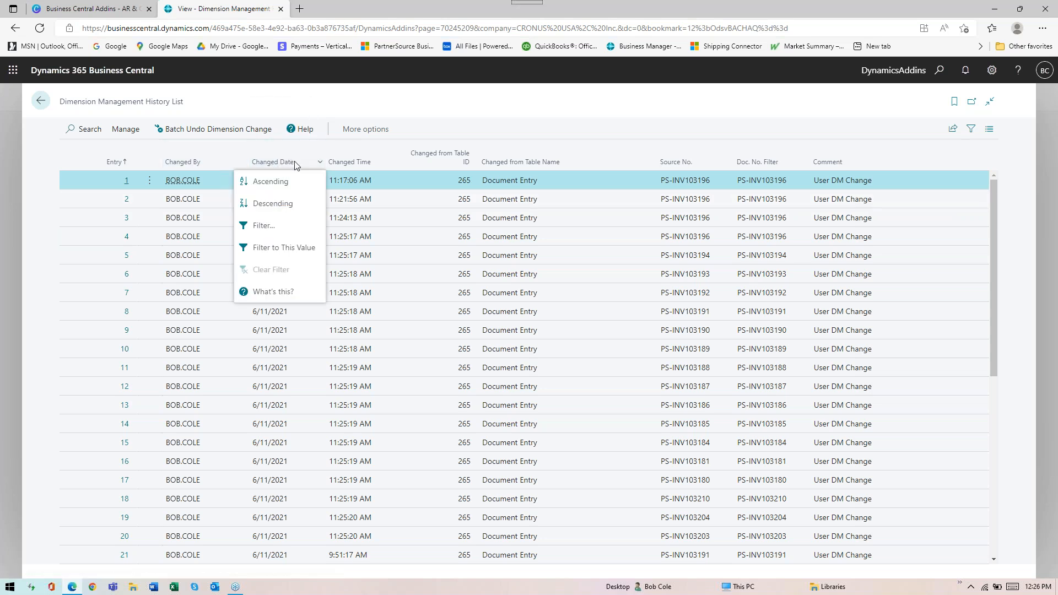
{"action": "left_click", "coordinate": [267, 203]}
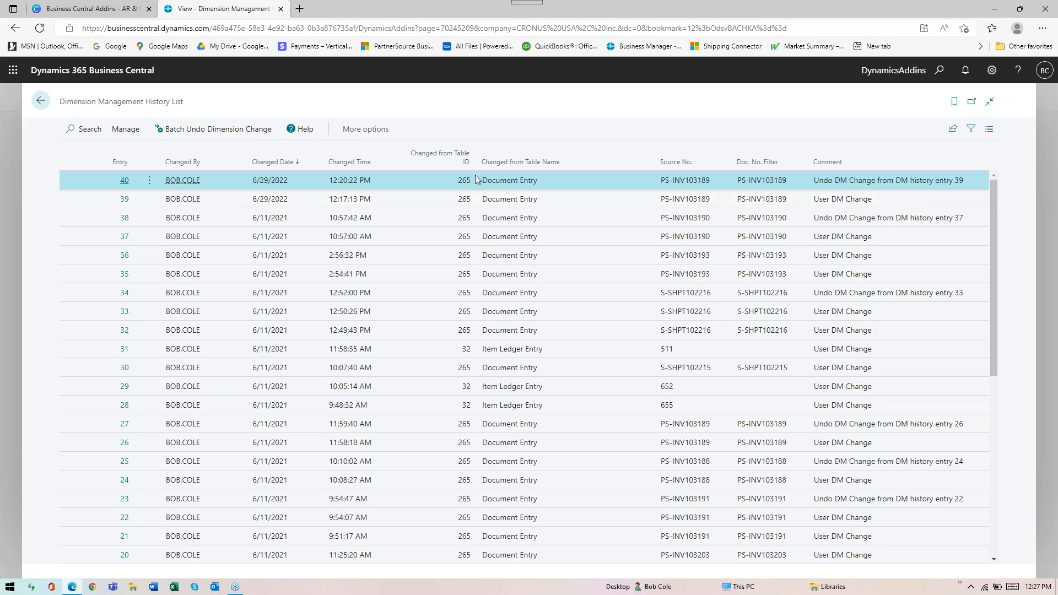
Inspect the details and dimension lines of history entry 40, and return to the history list
{"action": "double_click", "coordinate": [187, 181]}
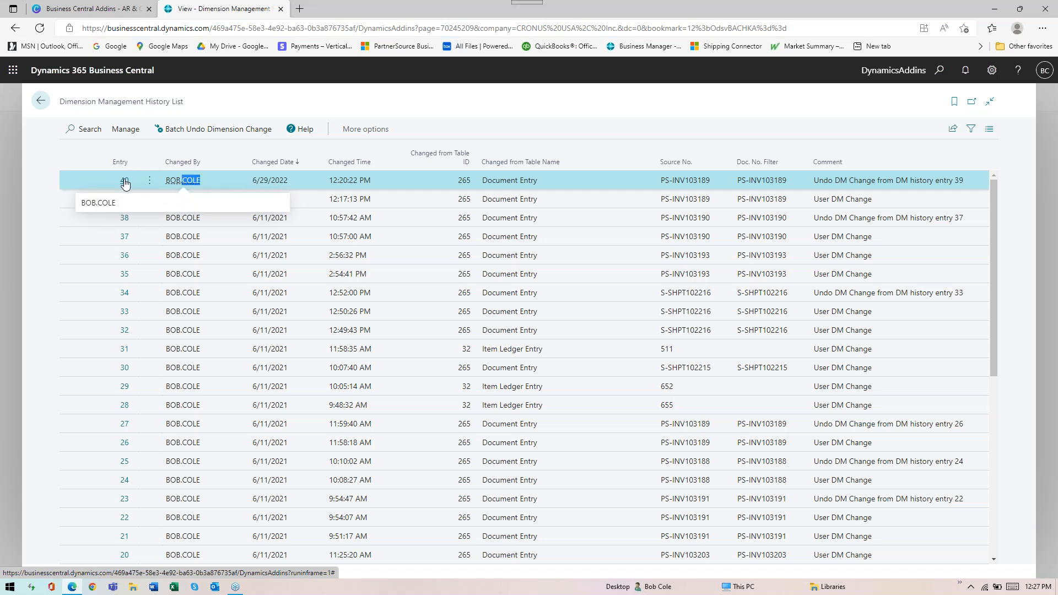
{"action": "double_click", "coordinate": [501, 181]}
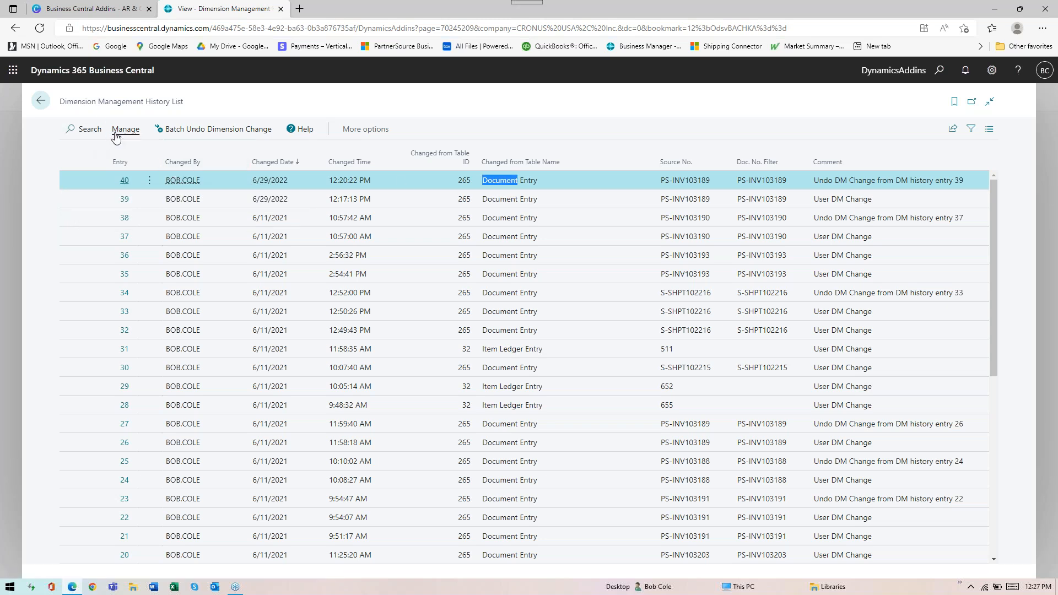
{"action": "left_click", "coordinate": [126, 132]}
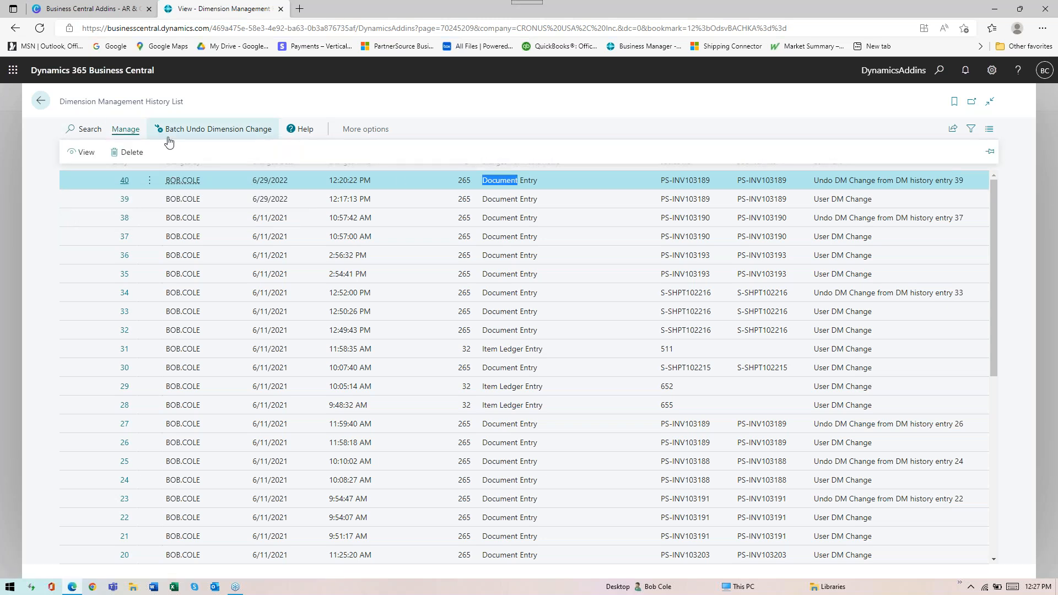
{"action": "left_click", "coordinate": [87, 152]}
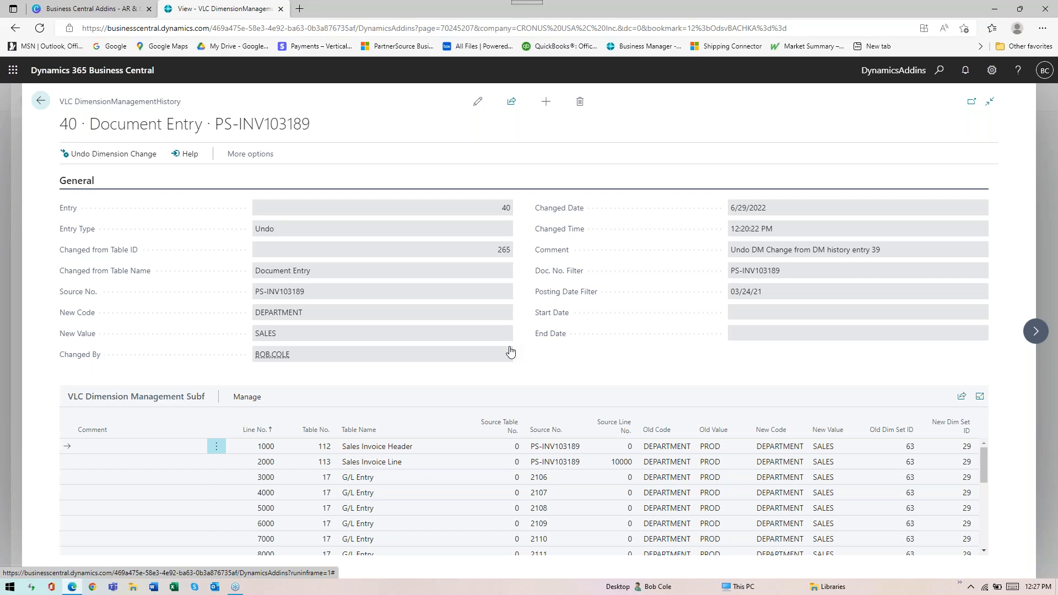
{"action": "key", "text": "Escape"}
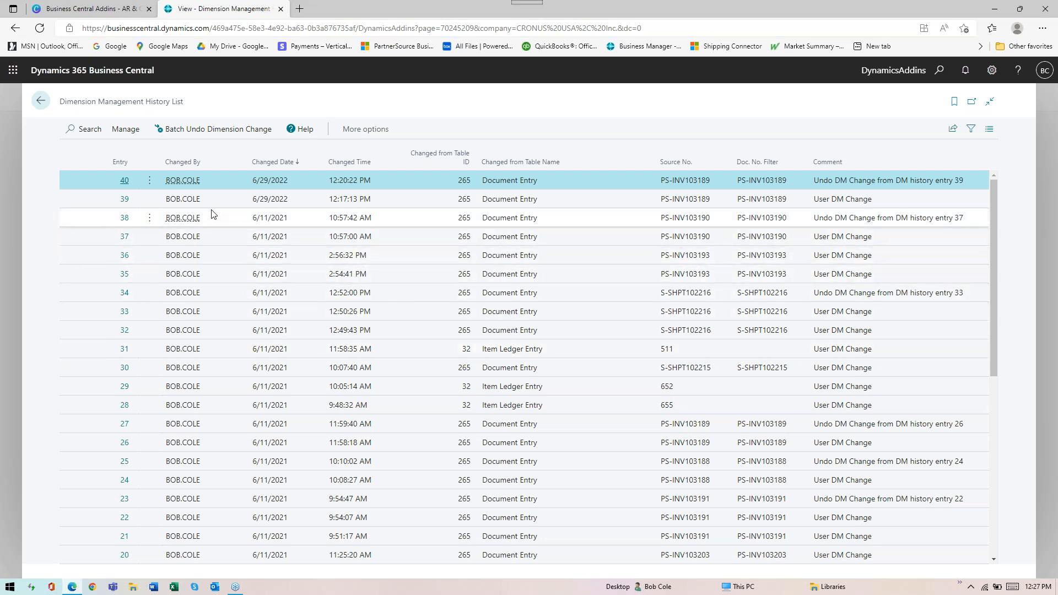
{"action": "key", "text": "Escape"}
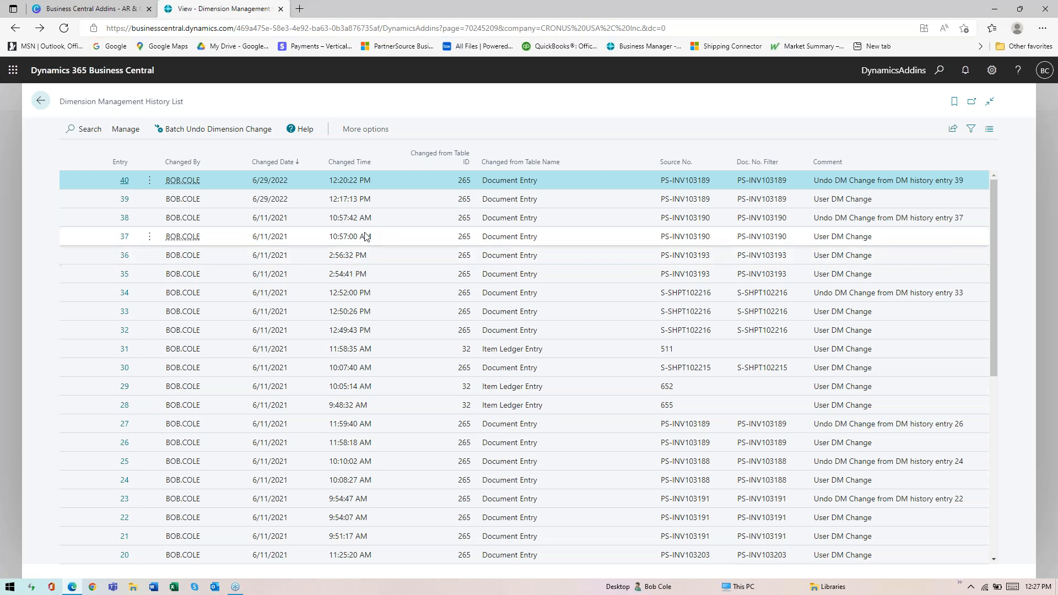